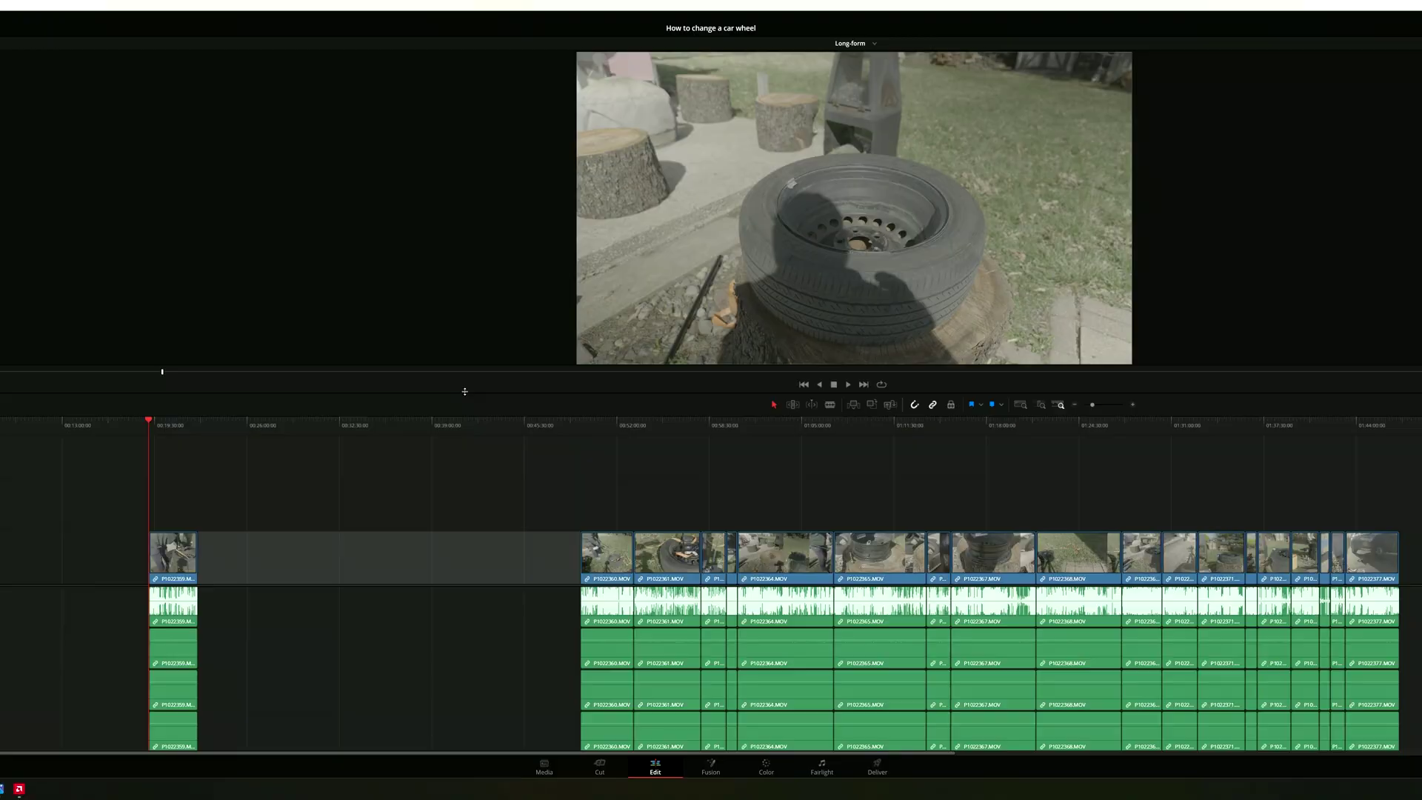
# Enlarge the preview and split the tire clip at several points during the section before the strap is fitted, saving the project.
pyautogui.moveTo(464, 391); pyautogui.dragTo(468, 594)
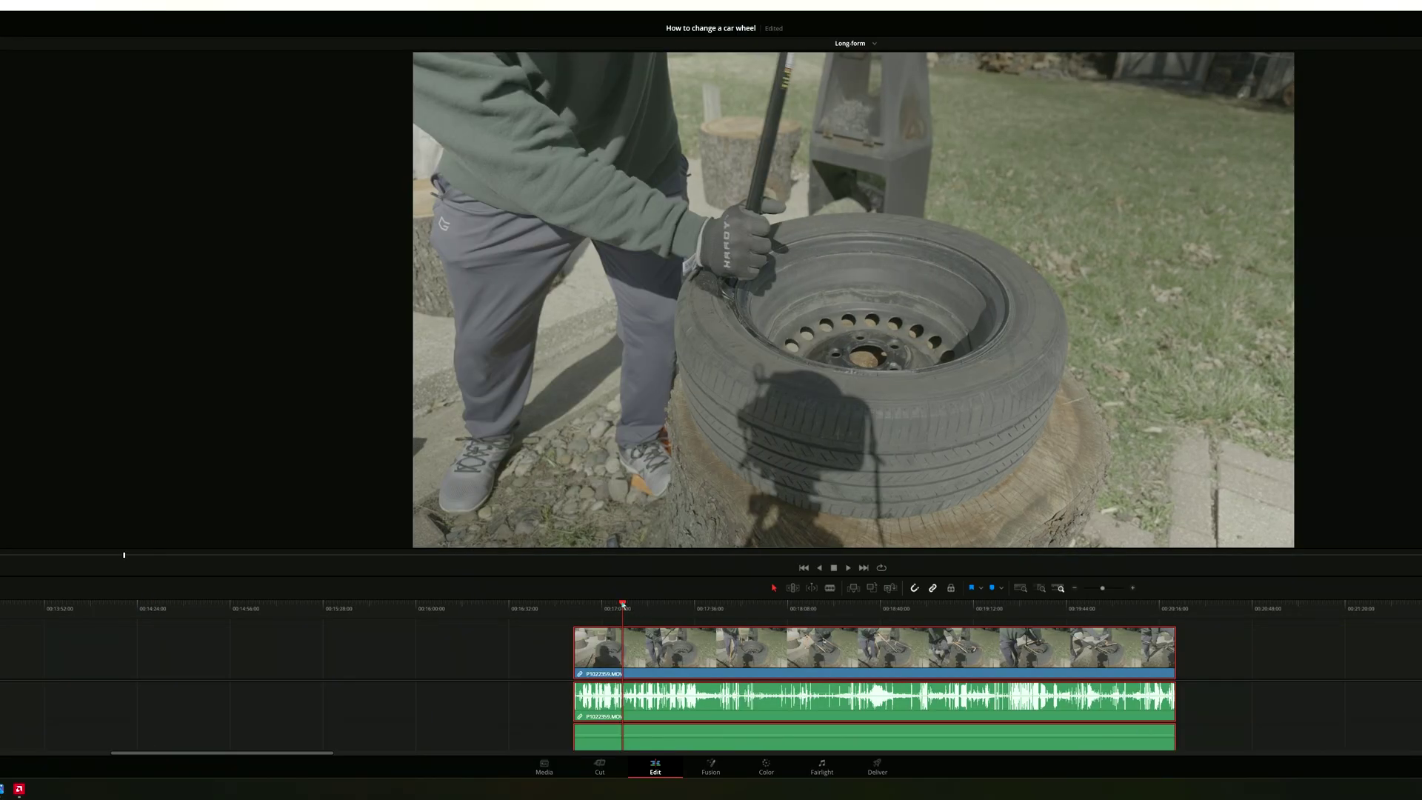
pyautogui.moveTo(622, 604); pyautogui.dragTo(705, 602)
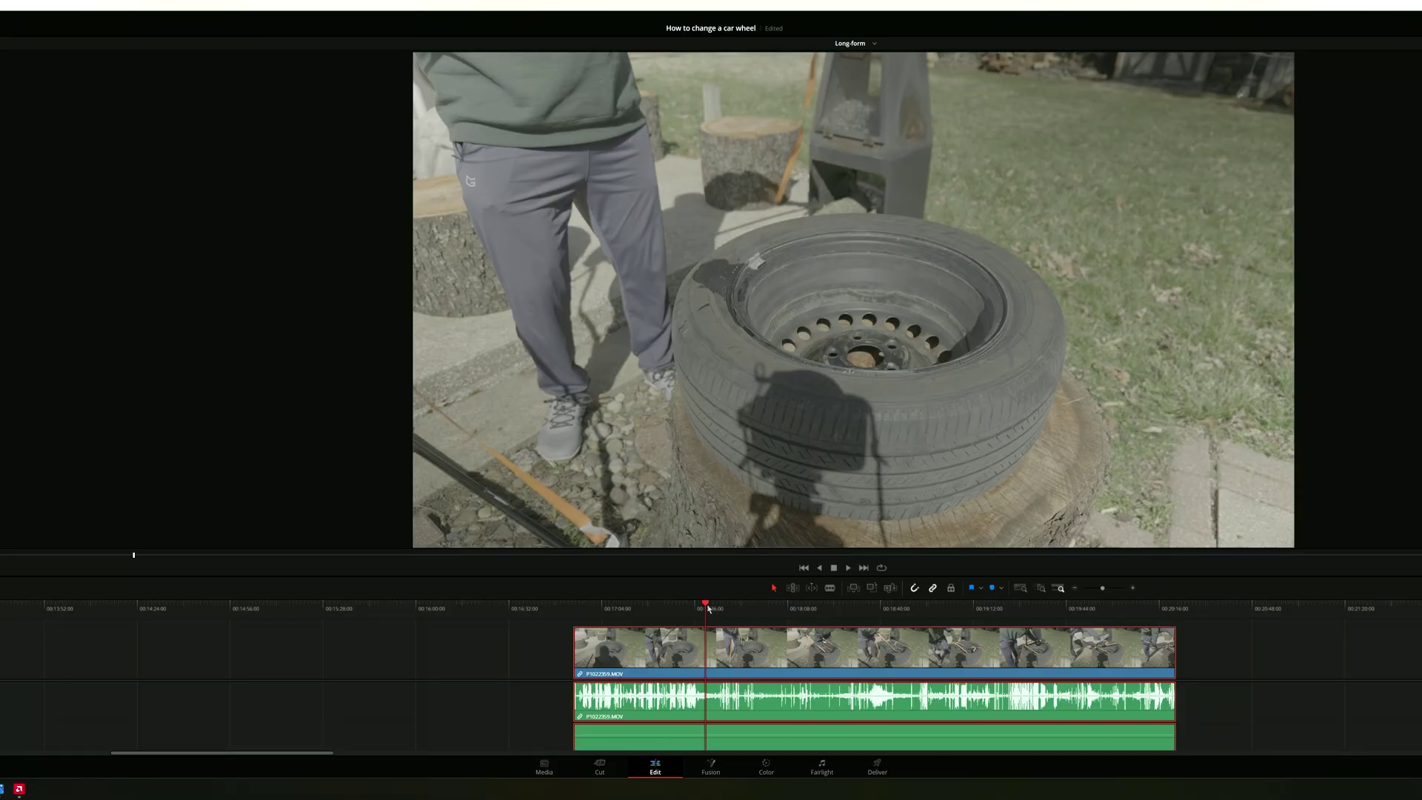
pyautogui.moveTo(708, 609)
pyautogui.mouseDown()
pyautogui.moveTo(688, 612)
pyautogui.moveTo(731, 606)
pyautogui.mouseUp()
pyautogui.hotkey('ctrl', 'b')
pyautogui.hotkey('ctrl', 'b')
pyautogui.hotkey('ctrl', 'b')
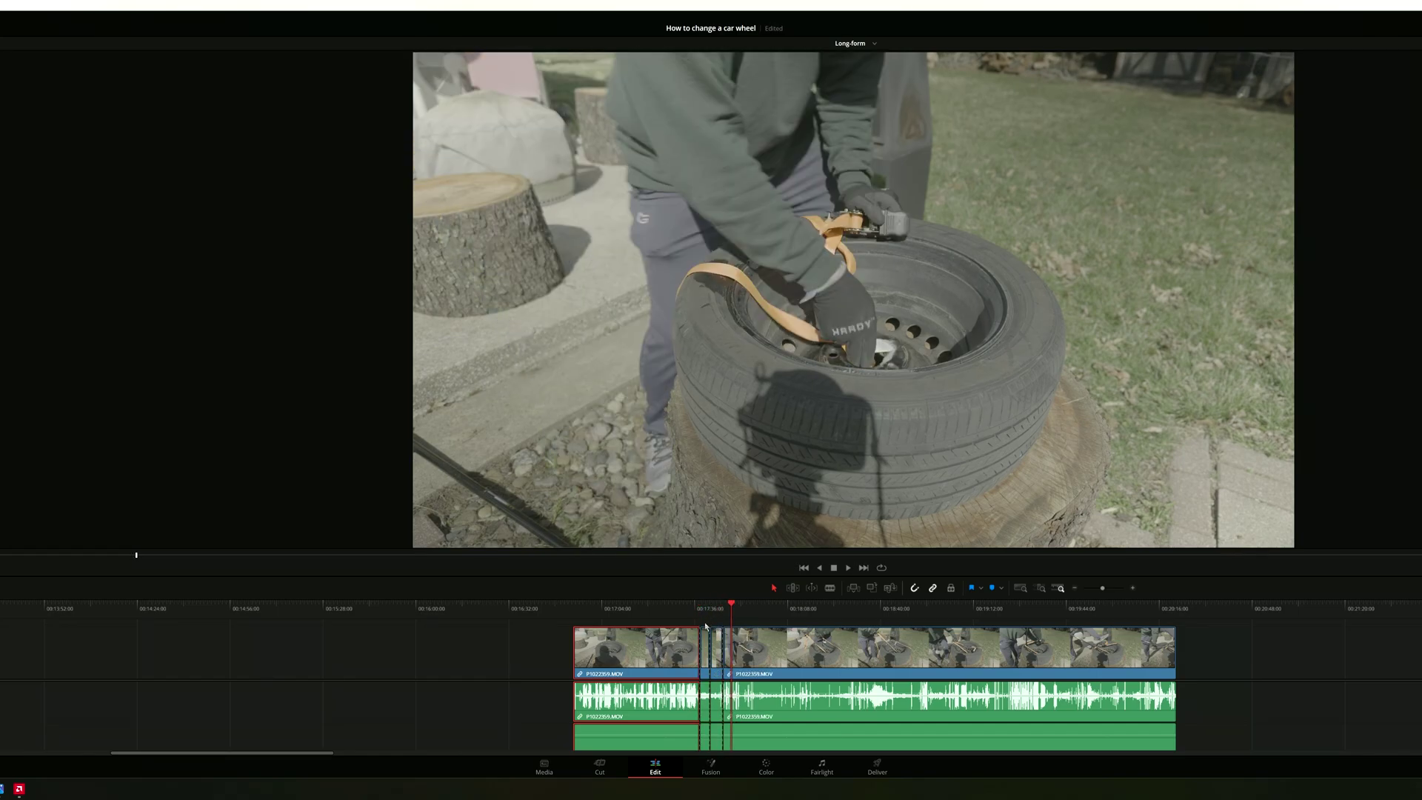
pyautogui.hotkey('ctrl', 'a')
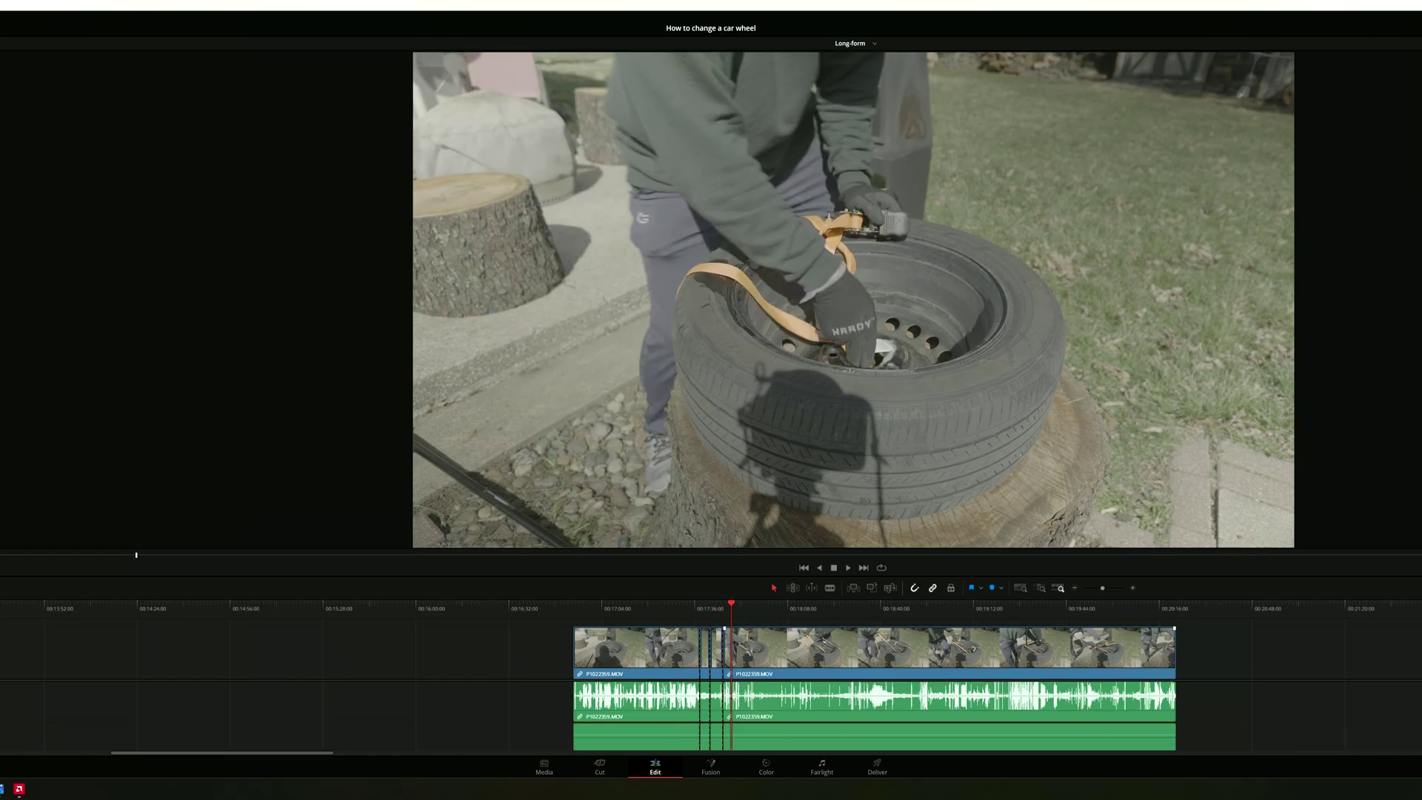
# Enlarge the timeline area by reducing the preview, and play the tire clip around the point where the speech ends.
pyautogui.scroll(1, 805, 606)
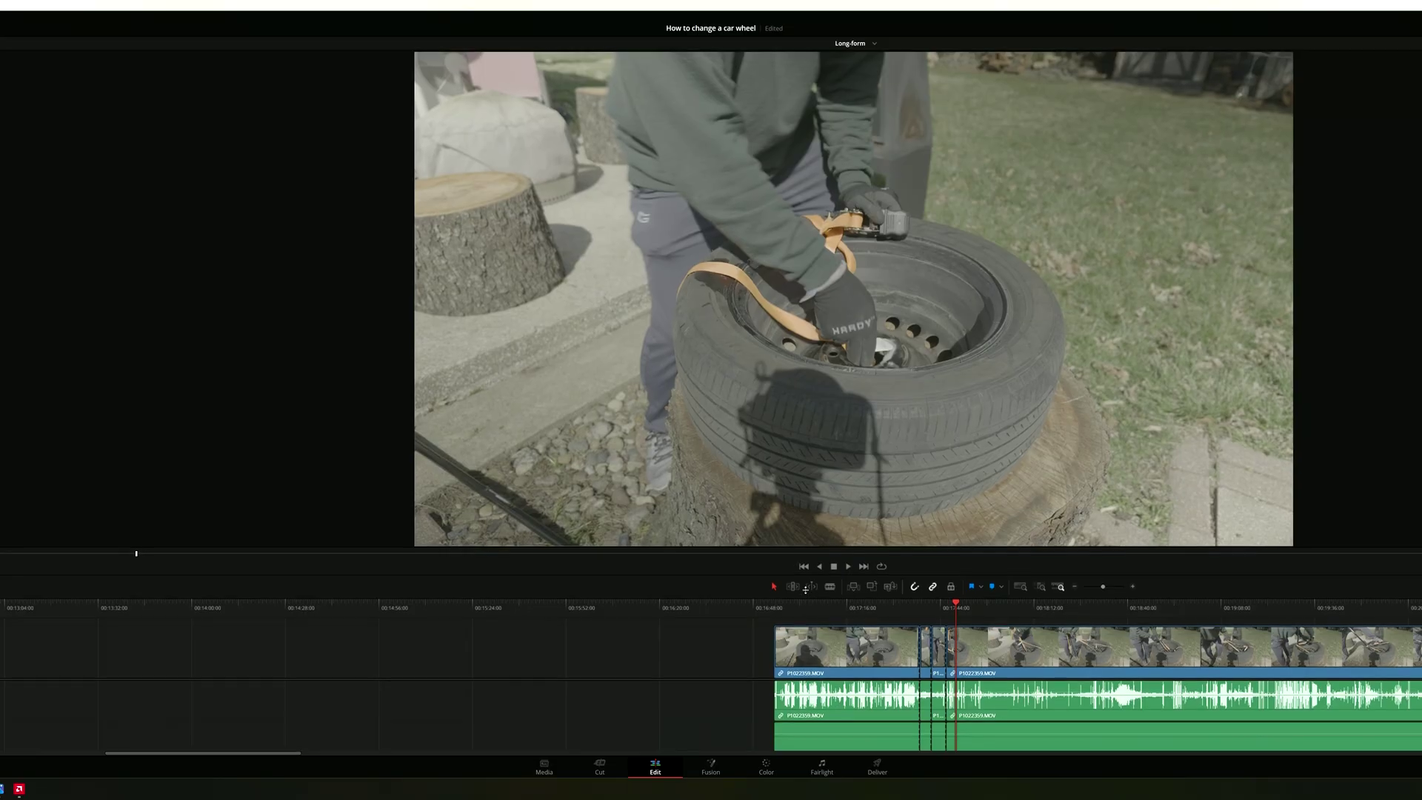
pyautogui.moveTo(804, 599); pyautogui.dragTo(804, 558)
pyautogui.moveTo(955, 565); pyautogui.dragTo(893, 569)
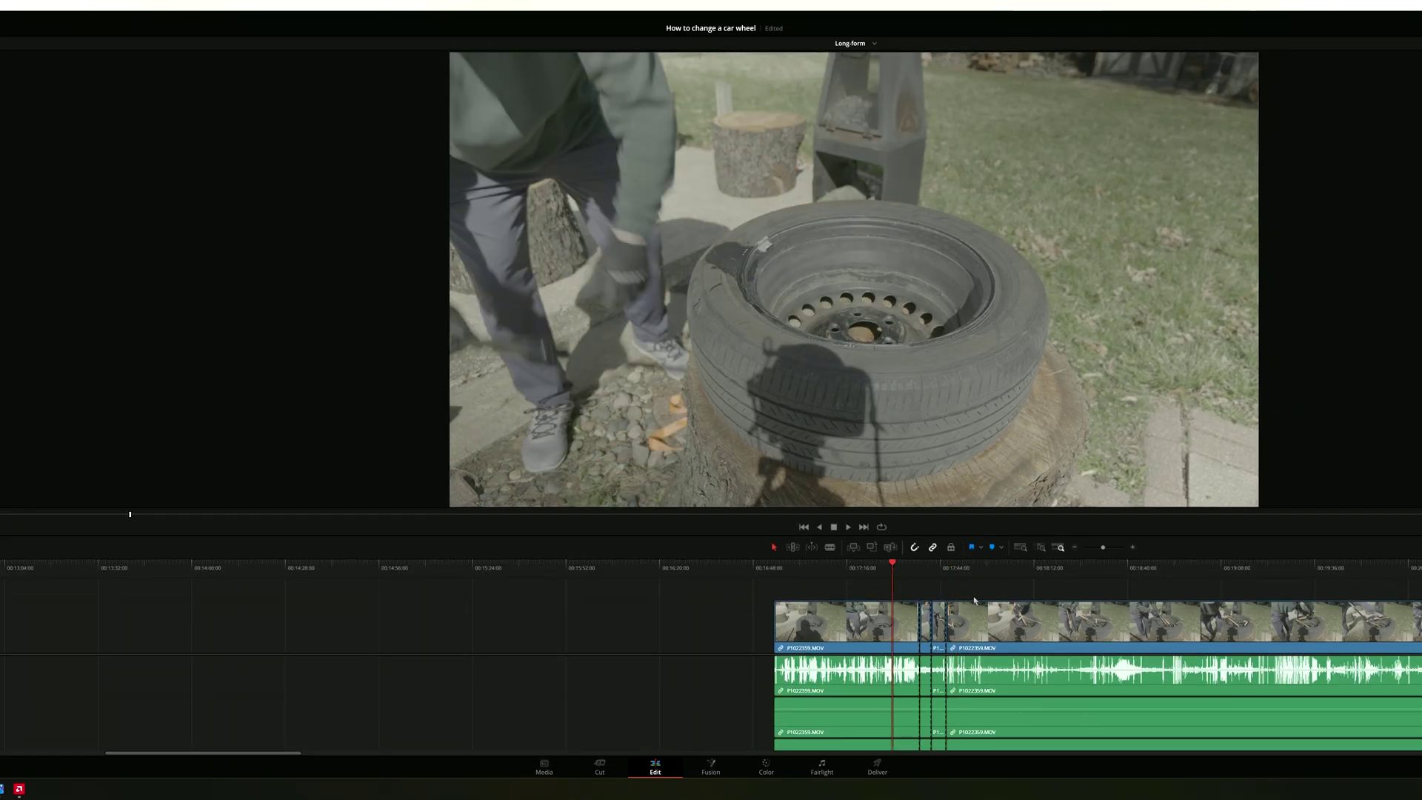
pyautogui.moveTo(893, 570); pyautogui.dragTo(909, 574)
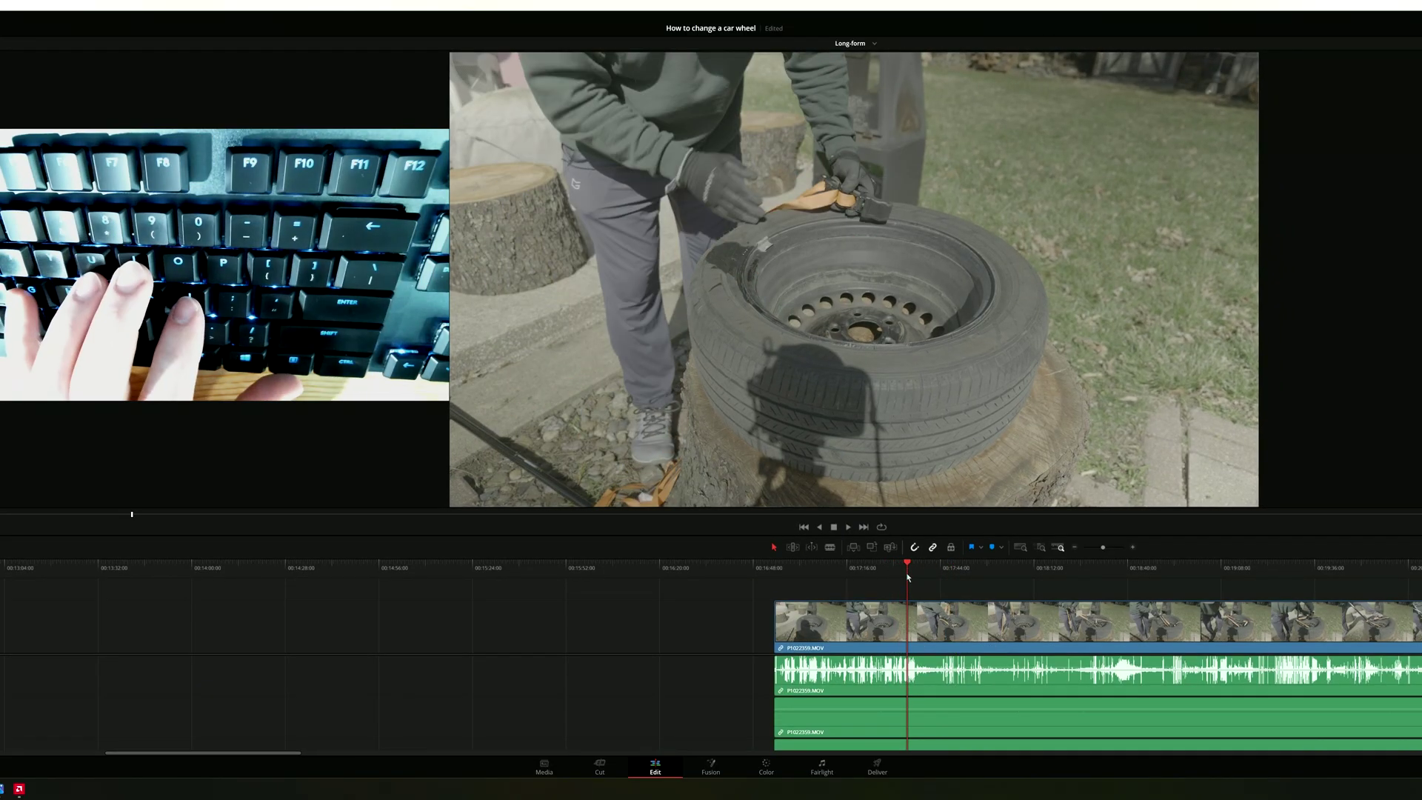
pyautogui.press('l')
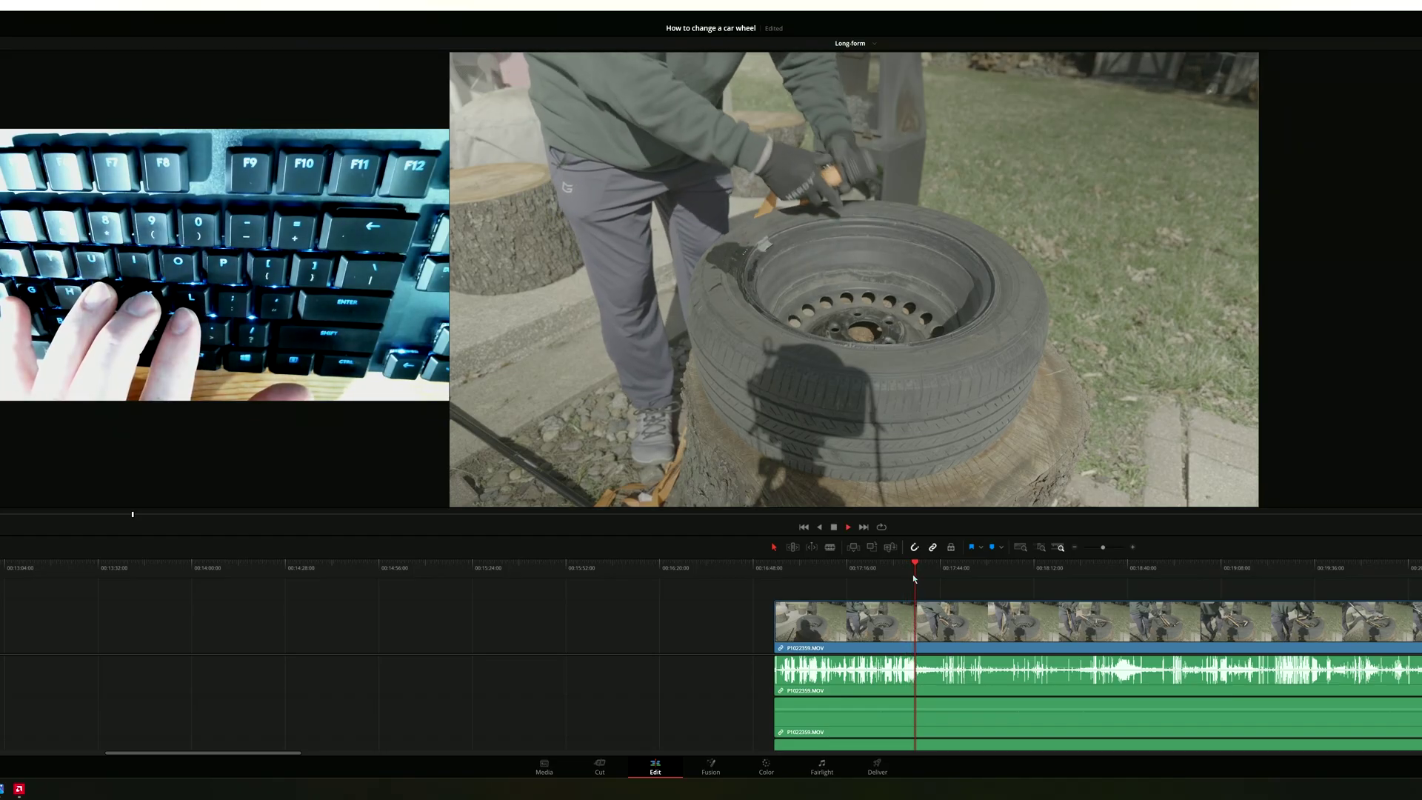
pyautogui.press('k')
# Split the tire clip just after the speech ends, at the start of the quiet strap-handling section.
pyautogui.scroll(4, 926, 655)
pyautogui.scroll(-1, 926, 655)
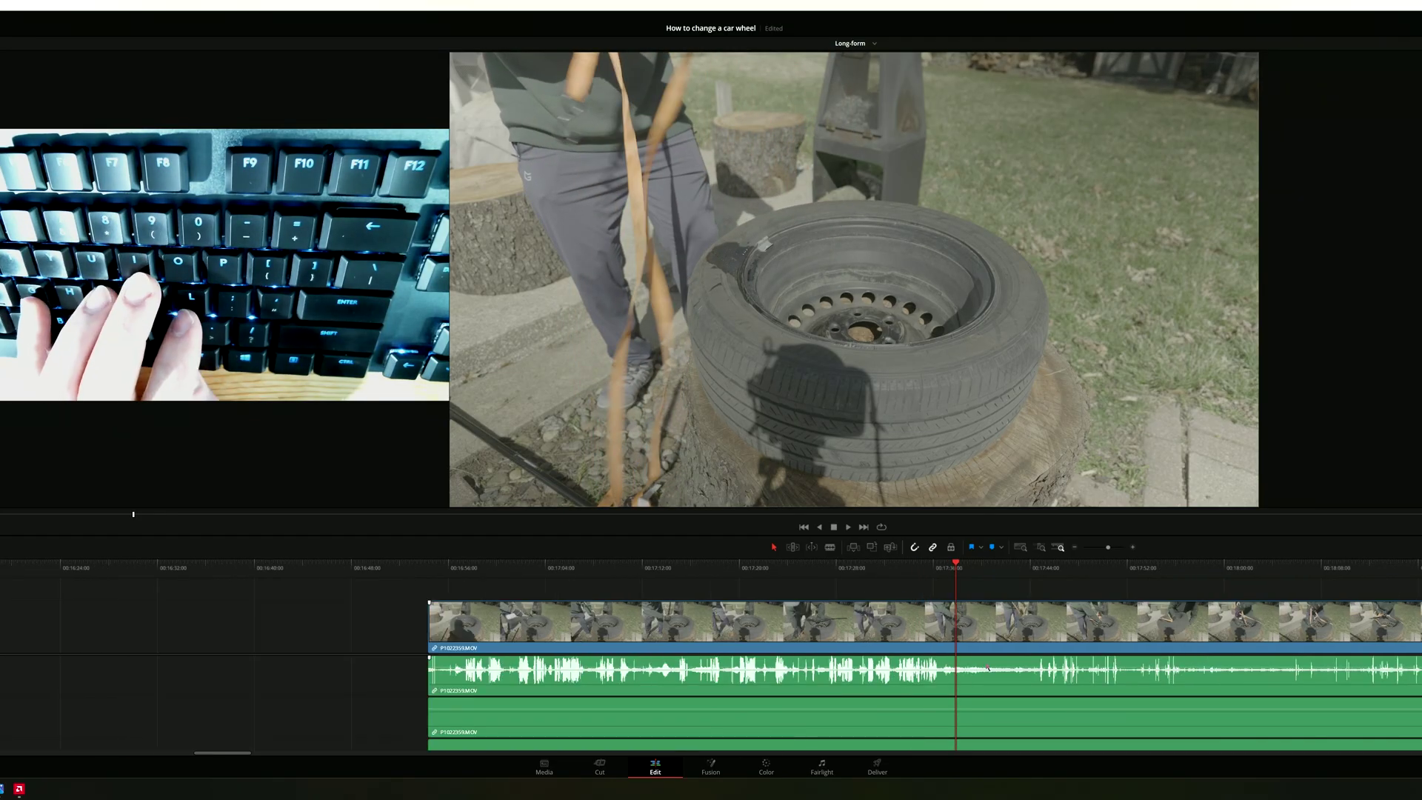
pyautogui.scroll(1, 925, 654)
pyautogui.click(926, 577)
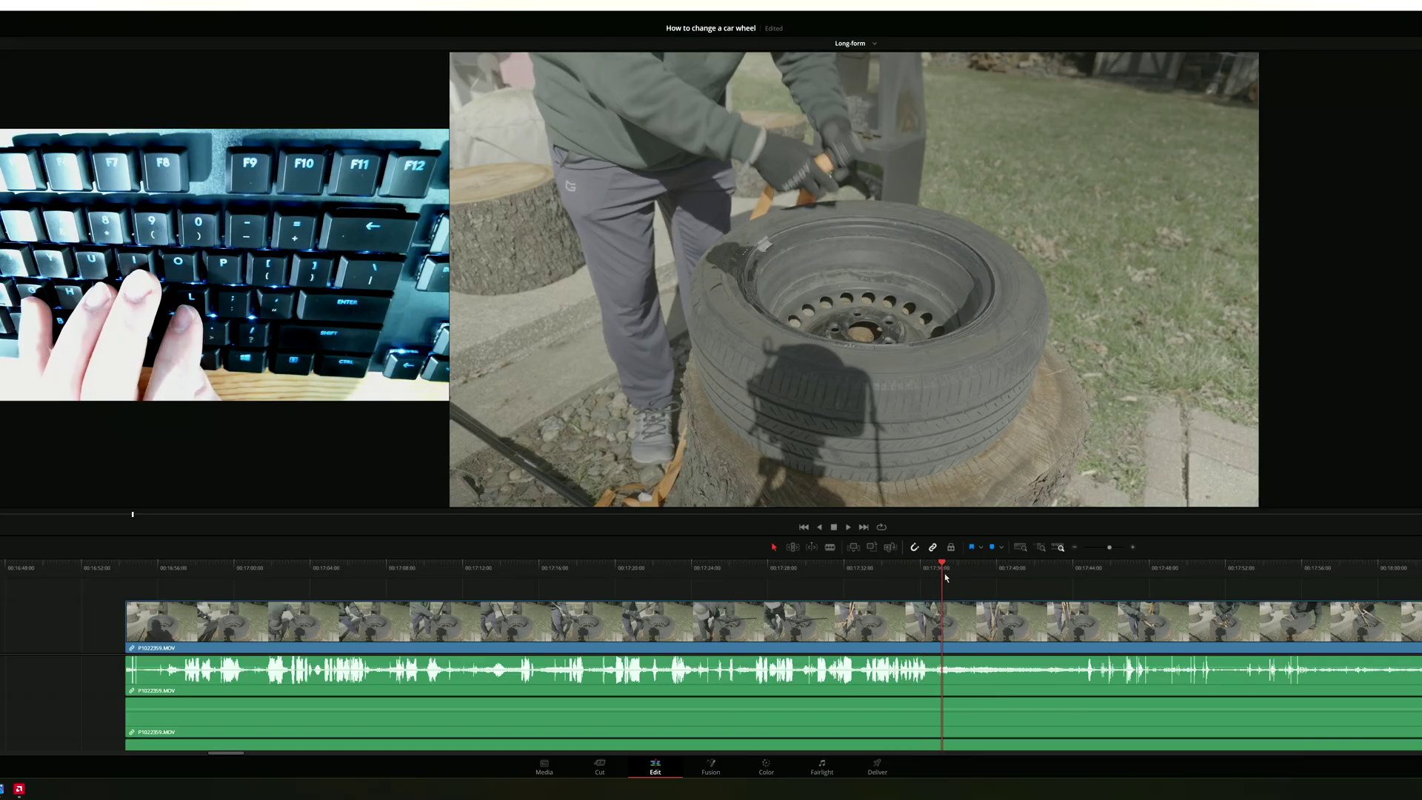
pyautogui.click(951, 575)
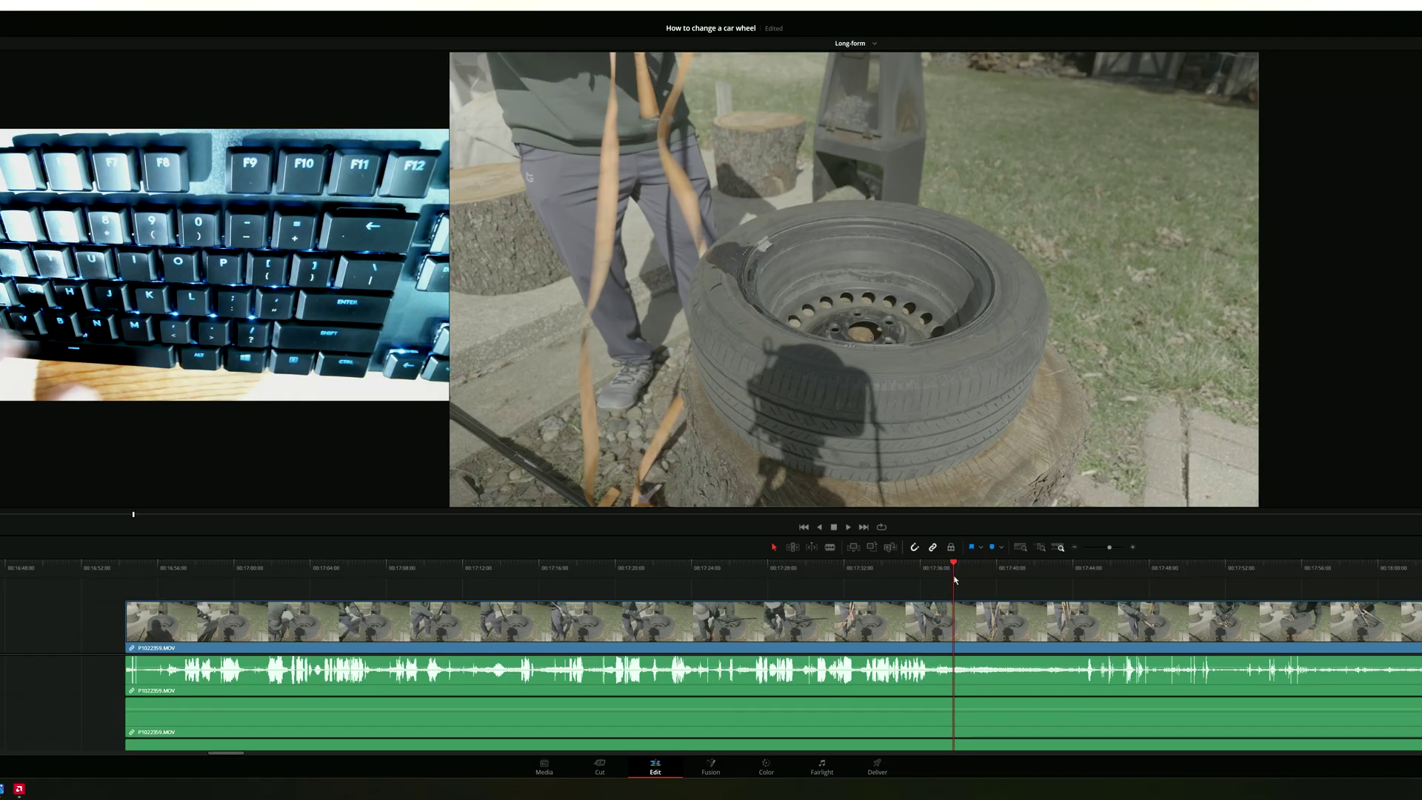
pyautogui.hotkey('ctrl', 'b')
# Split the tire clip a second time at the end of the quiet strap-handling section.
pyautogui.click(1011, 570)
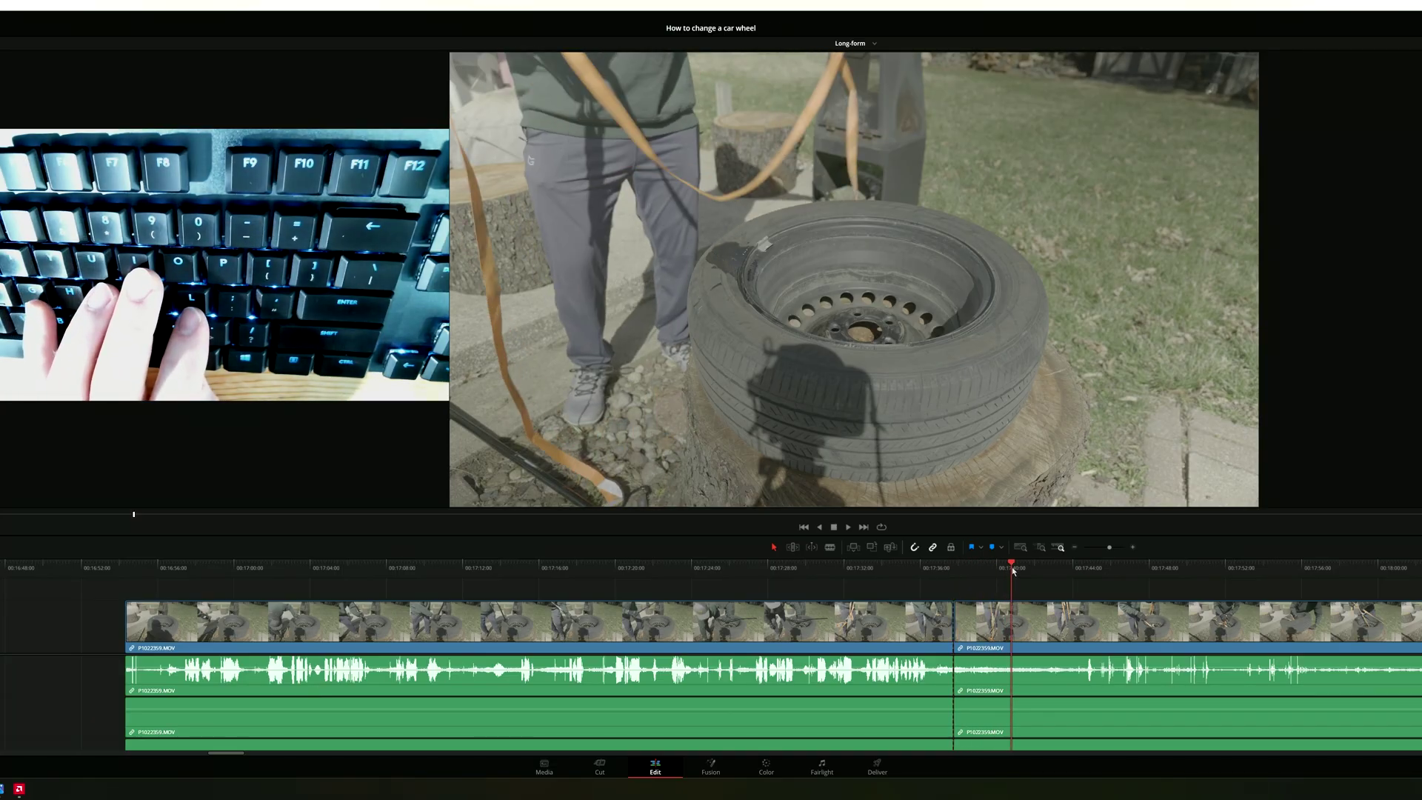
pyautogui.moveTo(1013, 570); pyautogui.dragTo(1065, 580)
pyautogui.hotkey('ctrl', 'b')
# Delete the quiet segment between the two cuts and close the gap it leaves, saving the project before the deletion.
pyautogui.click(1006, 631)
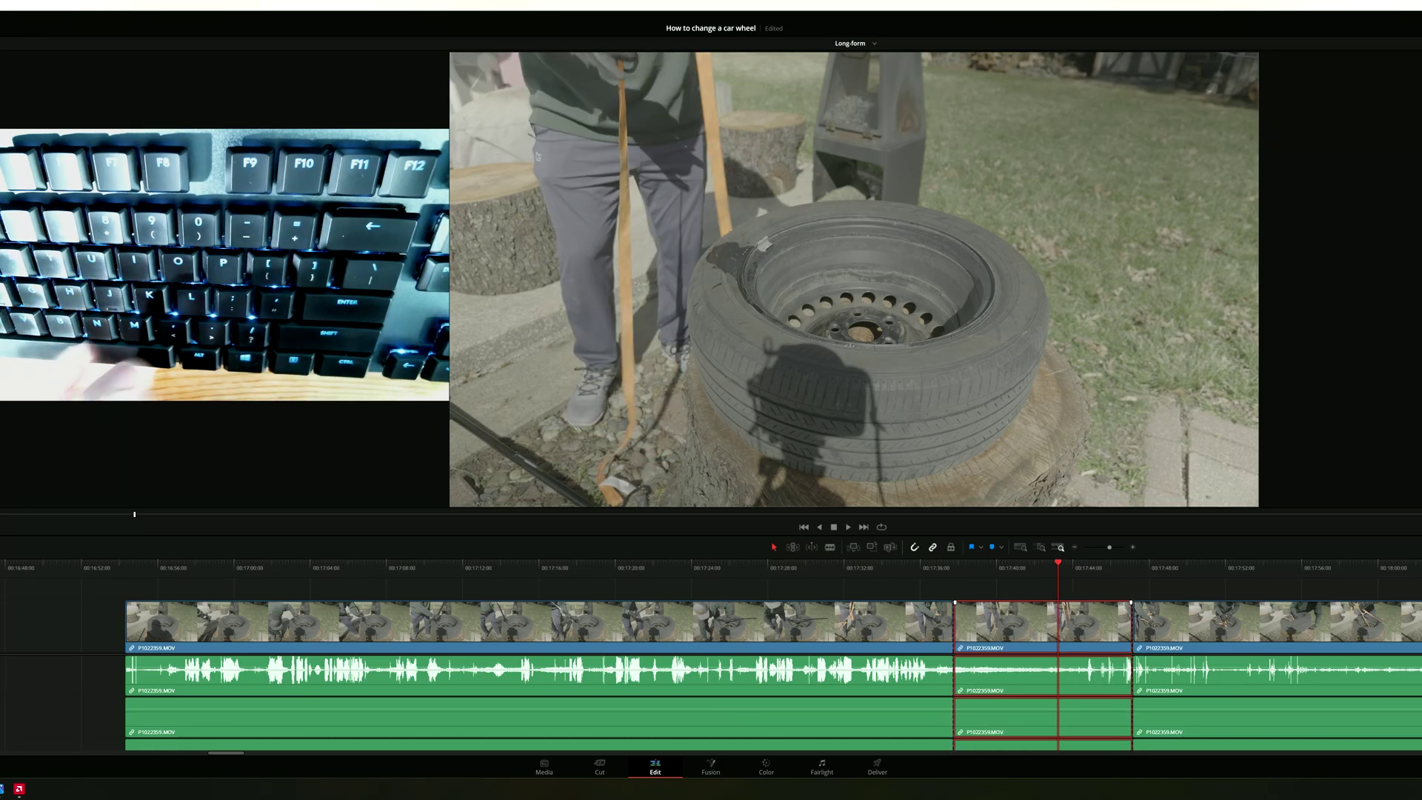
pyautogui.hotkey('ctrl', 's')
pyautogui.press('BackSpace')
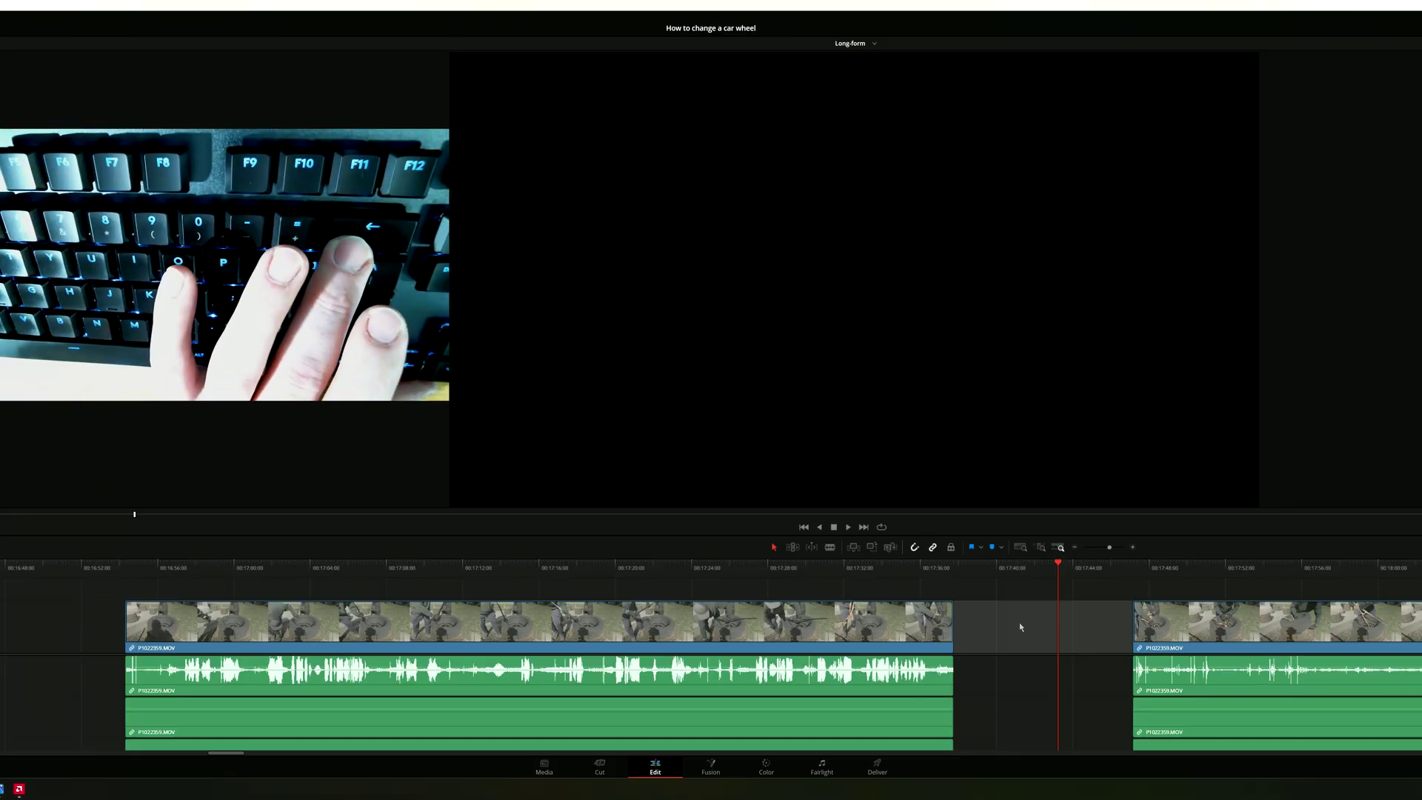
pyautogui.press('BackSpace')
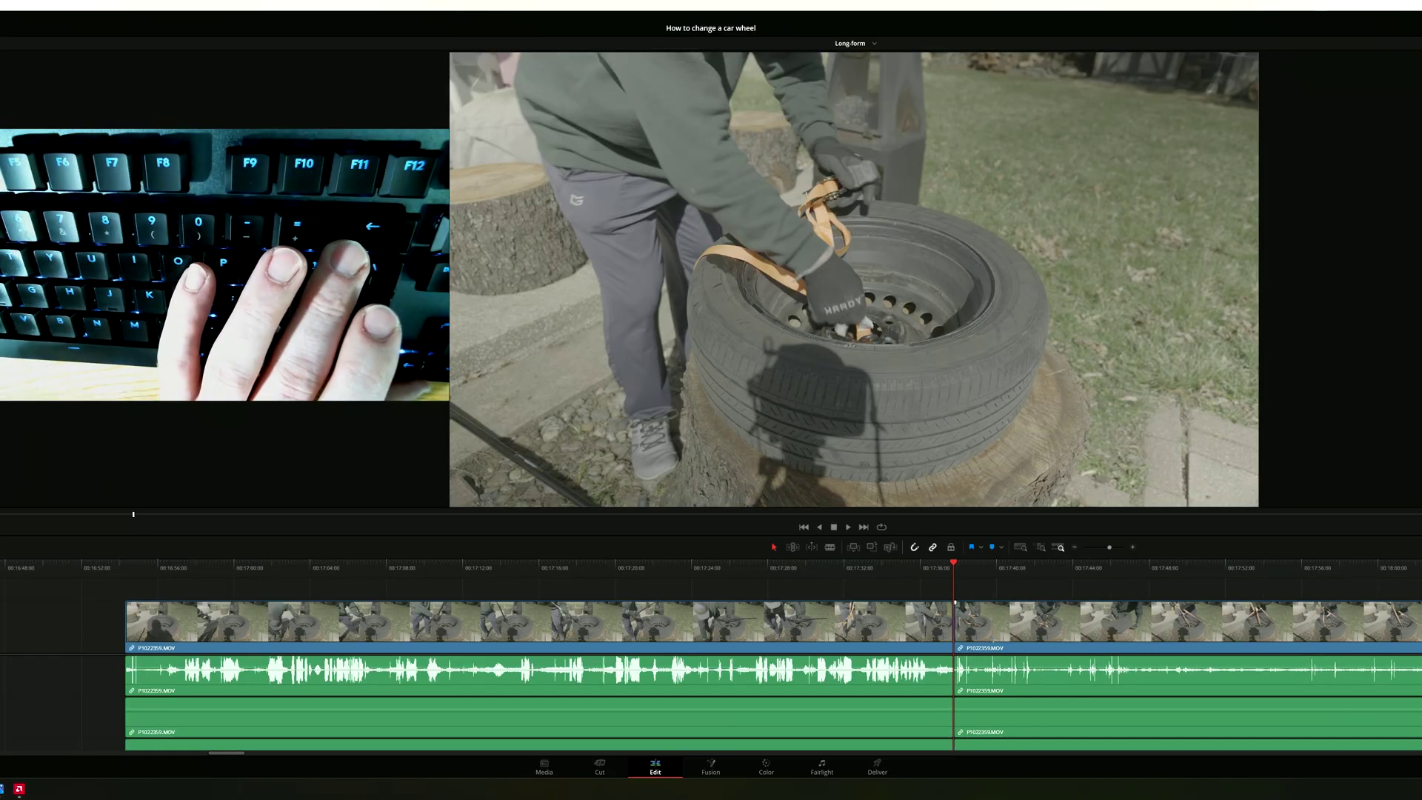
# Undo the last gap closing and instead close all gaps across the timeline at once.
pyautogui.hotkey('ctrl', 'z')
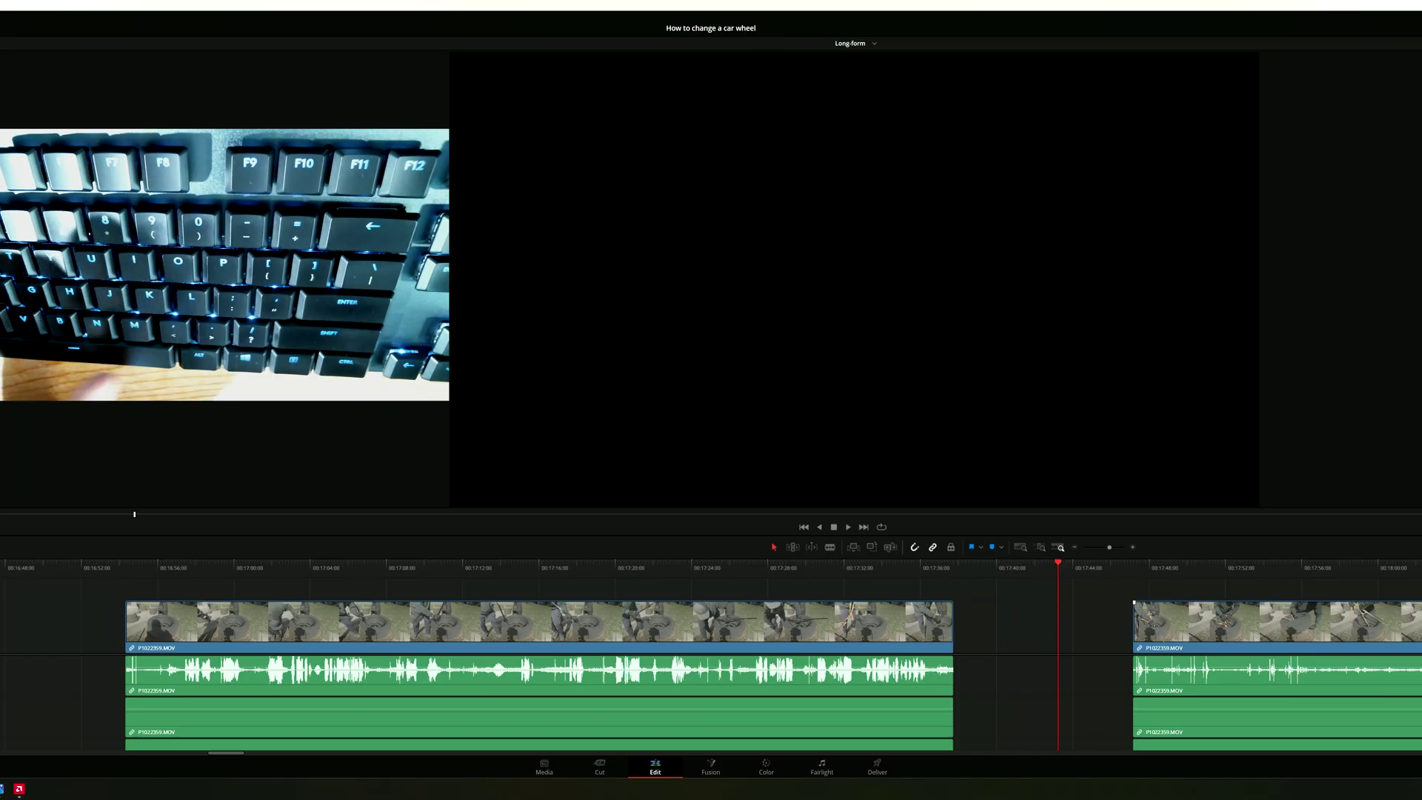
pyautogui.press('y')
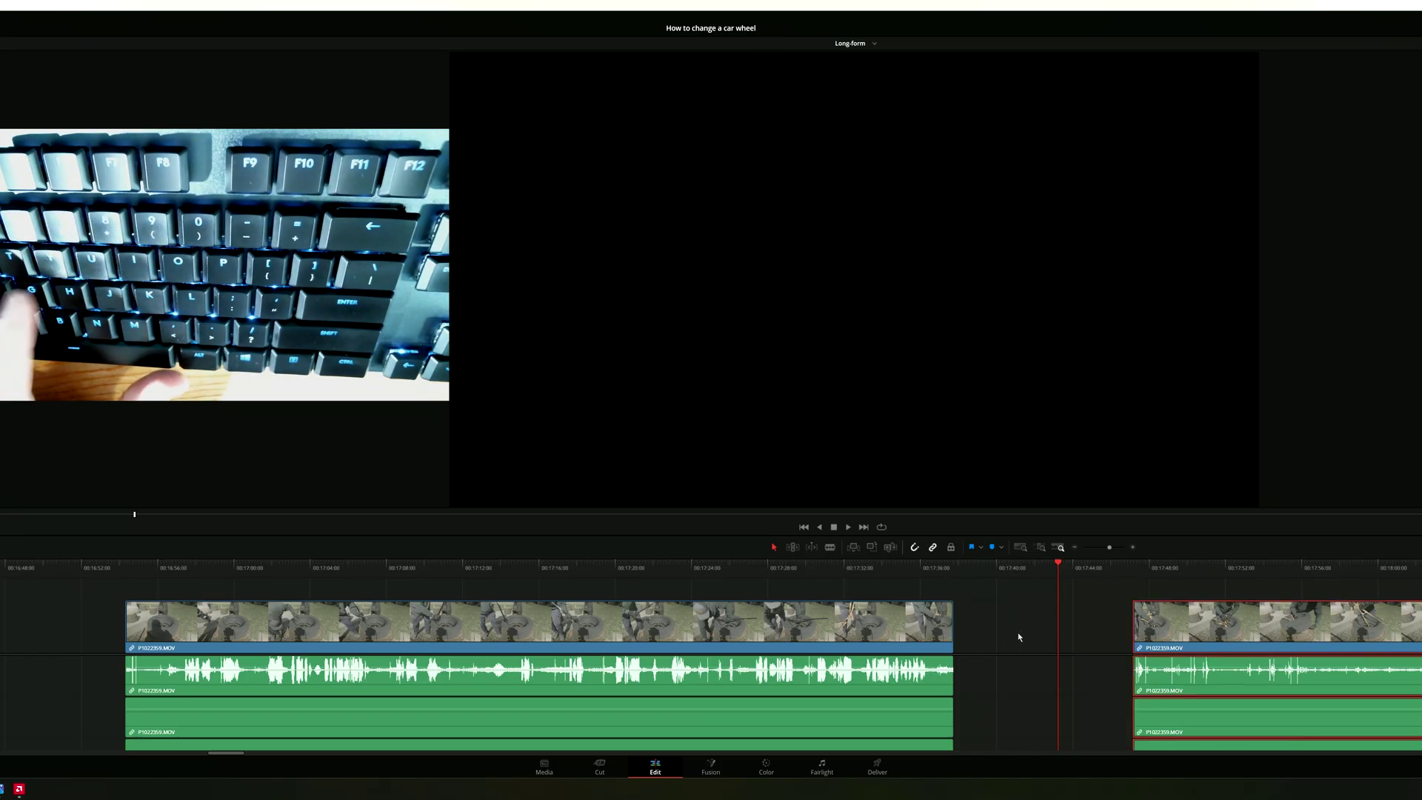
pyautogui.click(1041, 628)
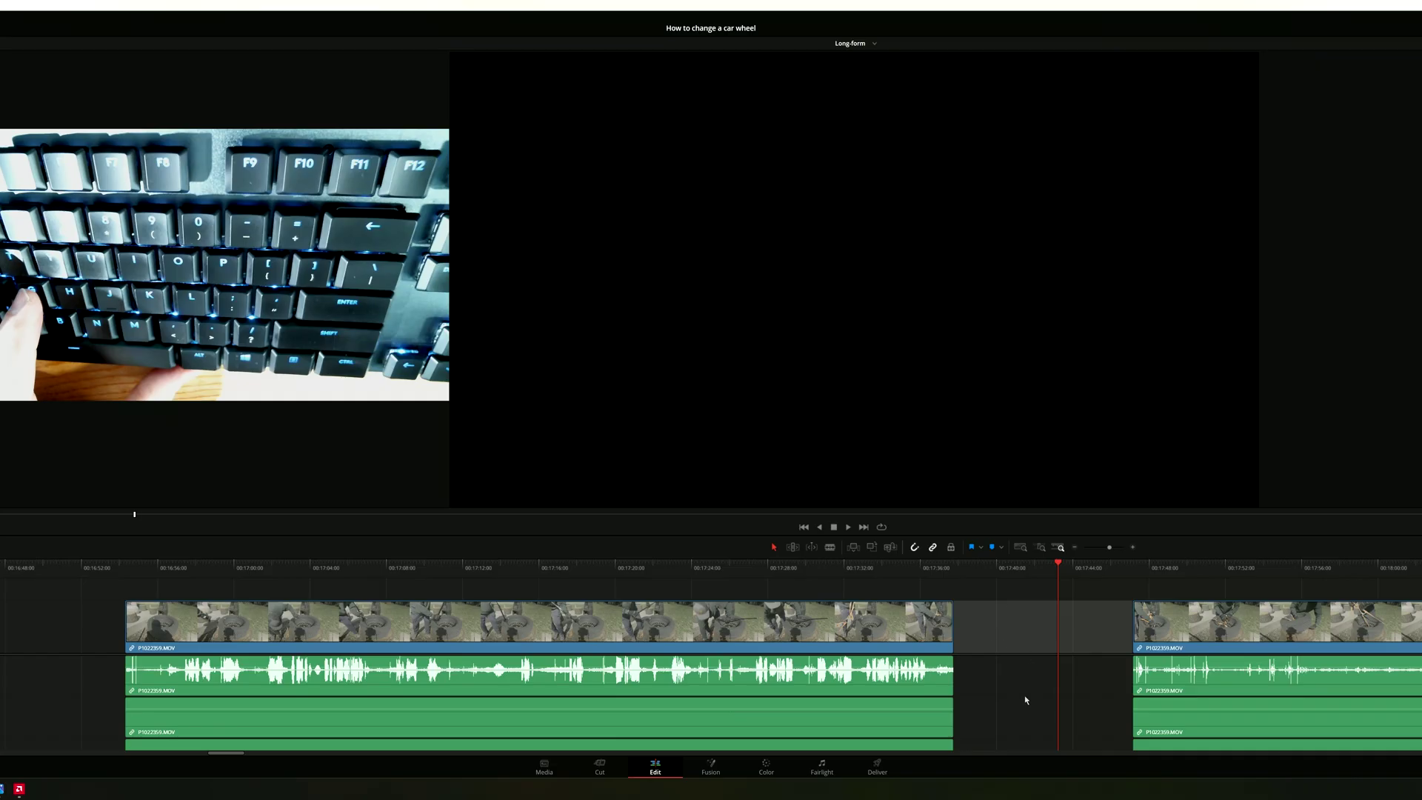
pyautogui.click(1026, 700)
pyautogui.click(1030, 664)
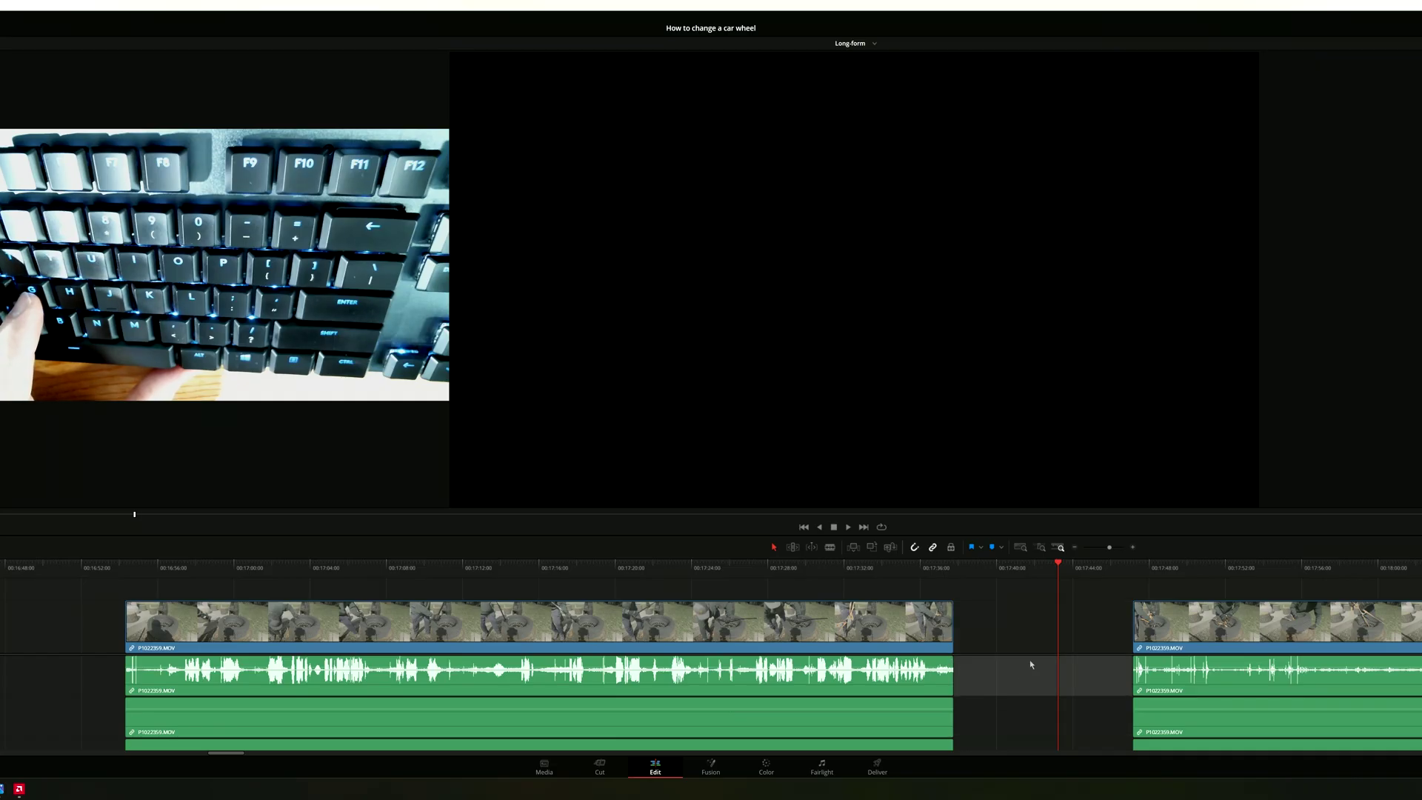
pyautogui.press('Delete')
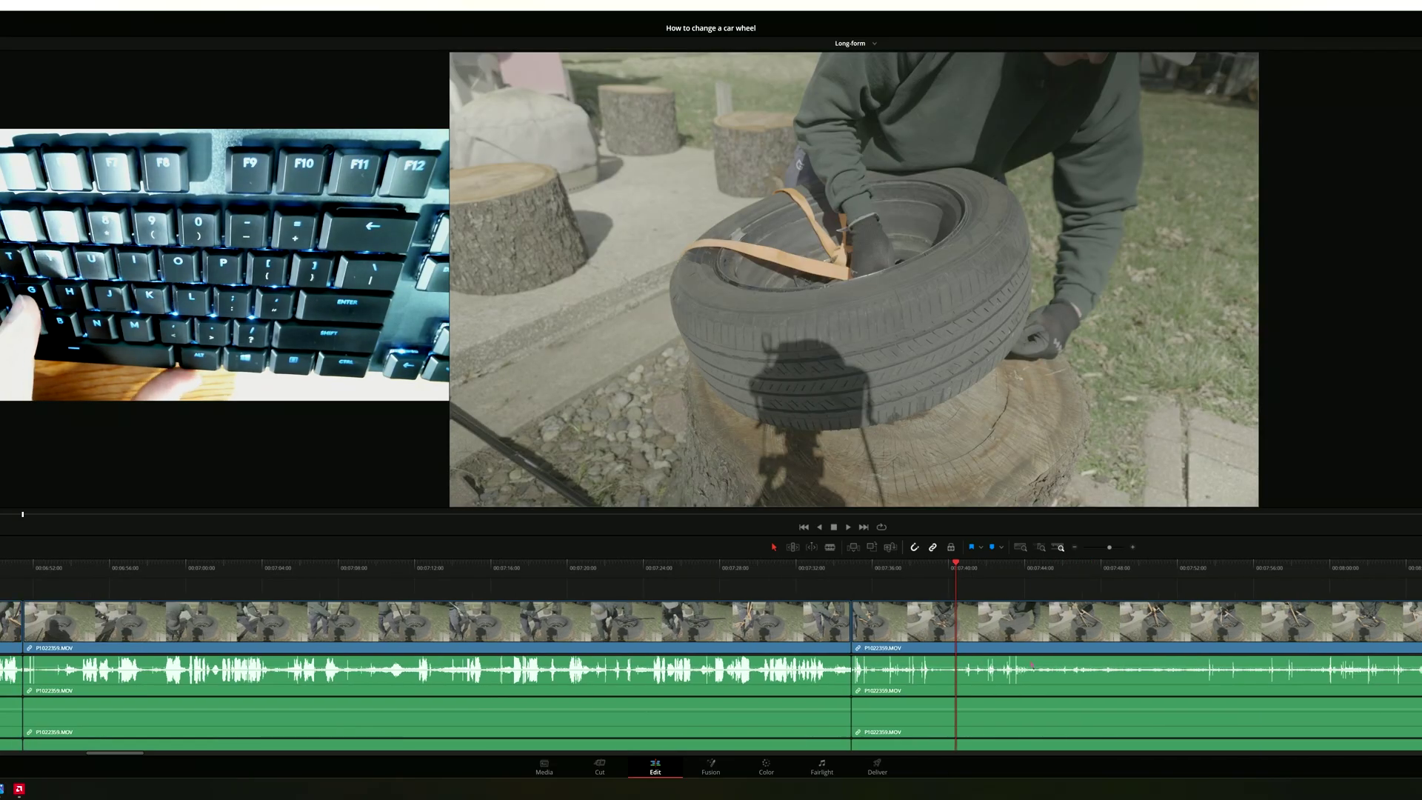
# Undo the timeline-wide gap removal, the segment deletion and the cuts in the tire clip.
pyautogui.hotkey('ctrl', 'z')
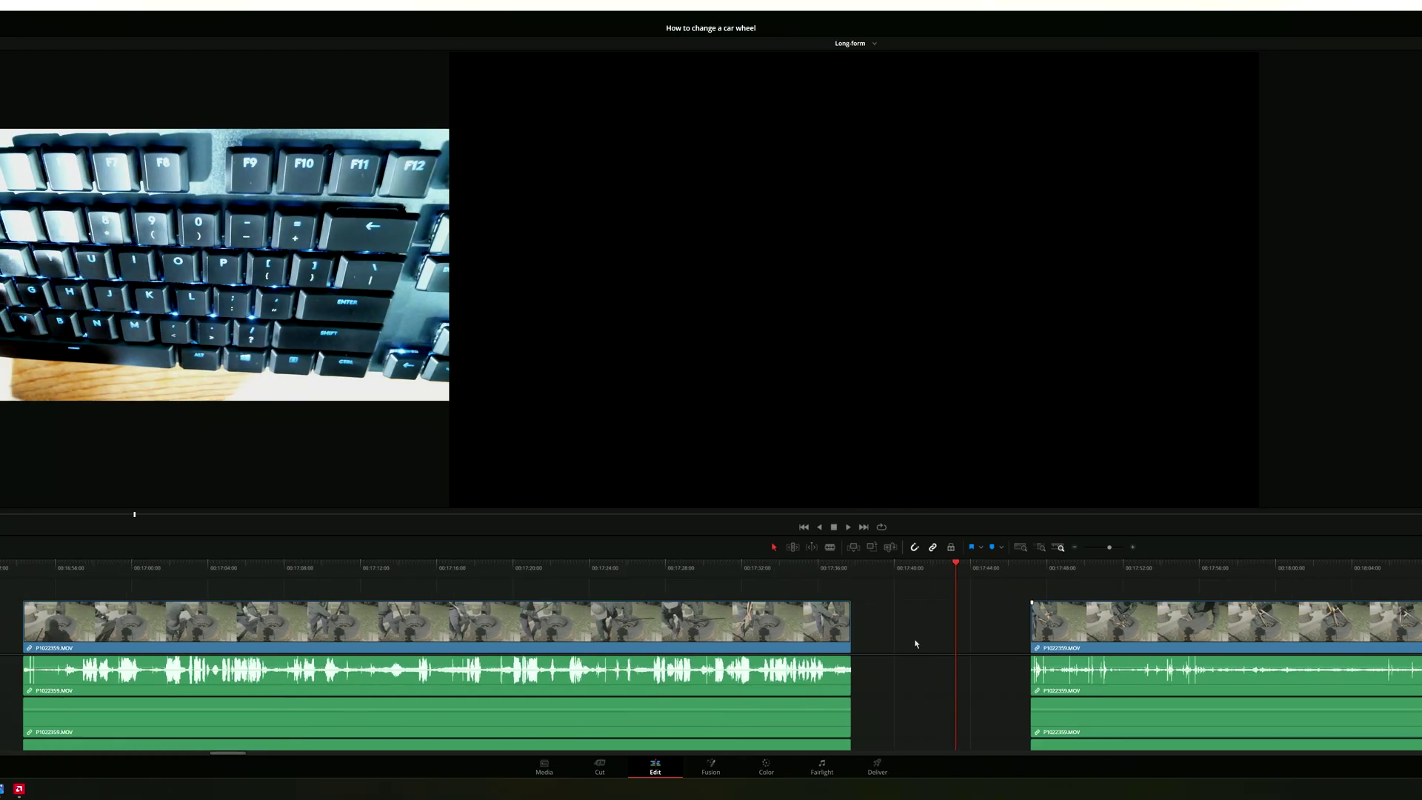
pyautogui.hotkey('ctrl', '-')
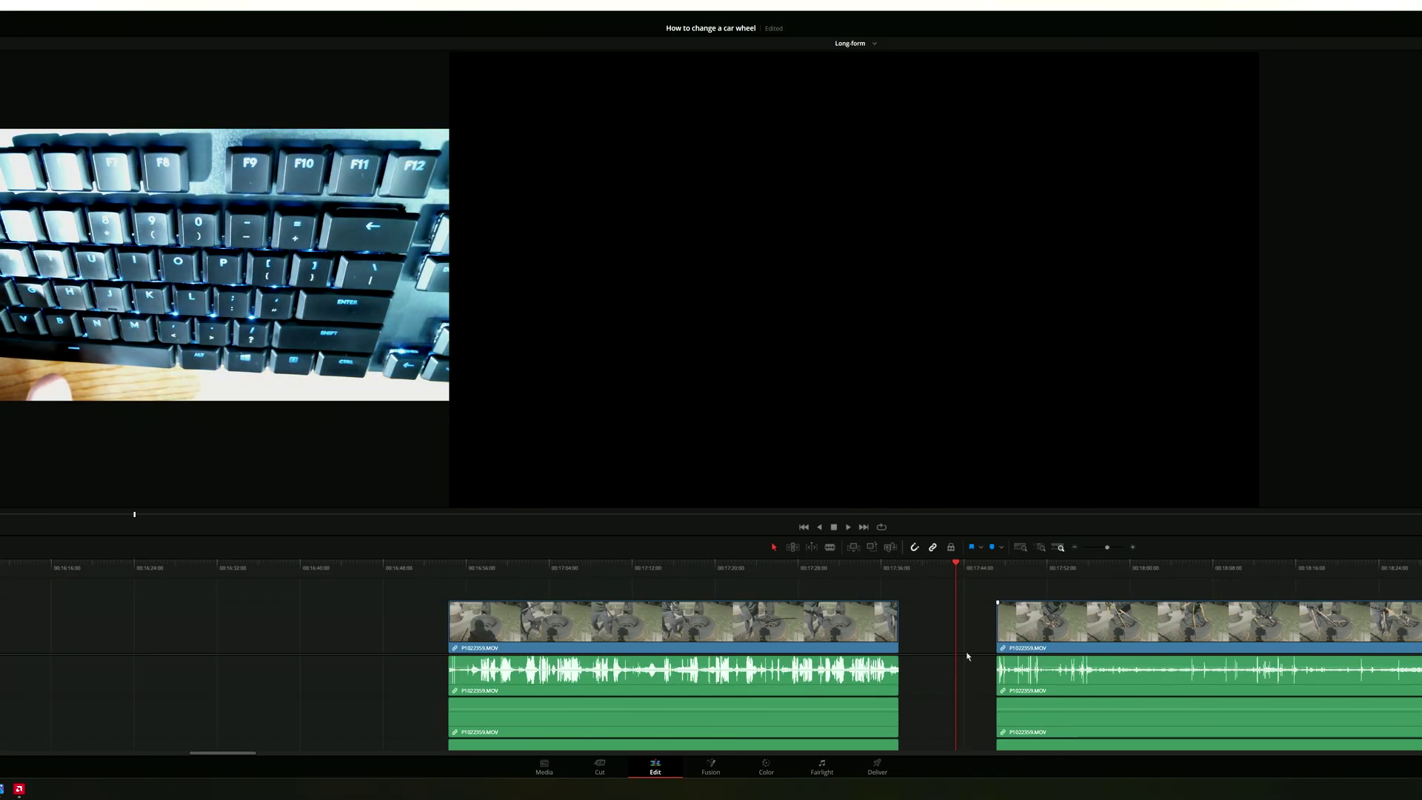
pyautogui.hotkey('ctrl', 'z')
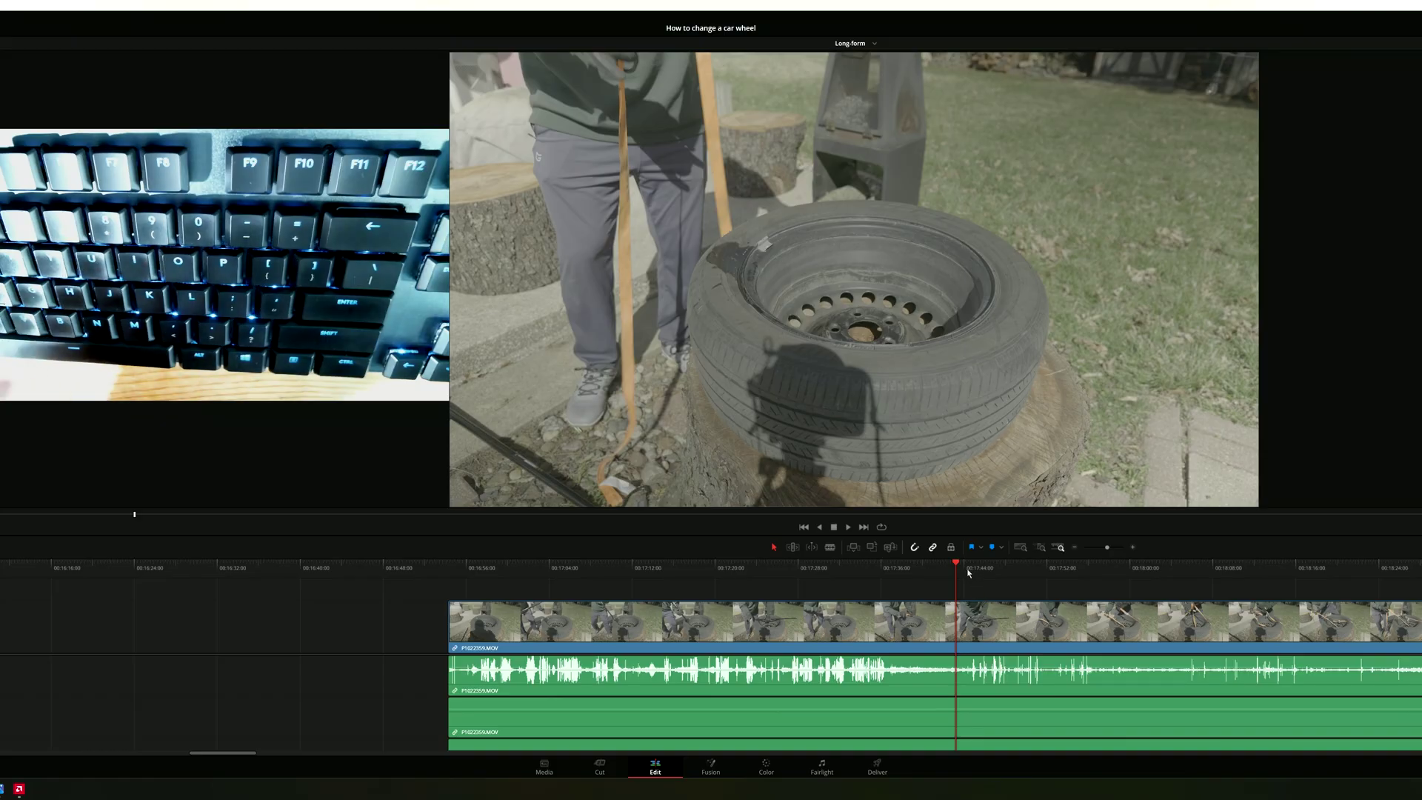
# Split the tire clip just after the speech ends, at about 00:17:37.
pyautogui.moveTo(955, 574); pyautogui.dragTo(903, 567)
pyautogui.hotkey('ctrl', 'b')
pyautogui.hotkey('ctrl', '=')
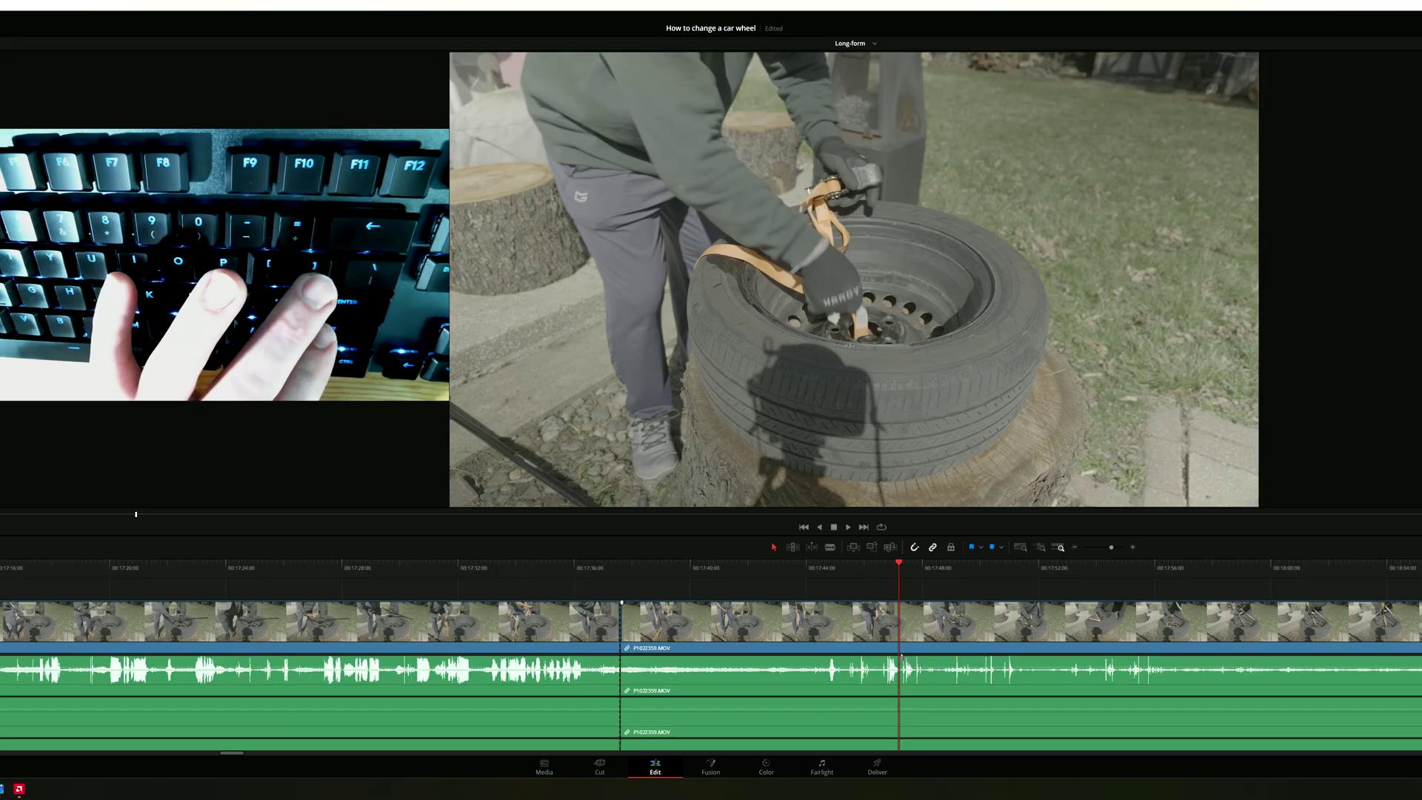
# Try trimming the second segment's end to the playhead, undo it, and trim that segment's start to about 00:17:47 instead.
pyautogui.hotkey('shift', ']')
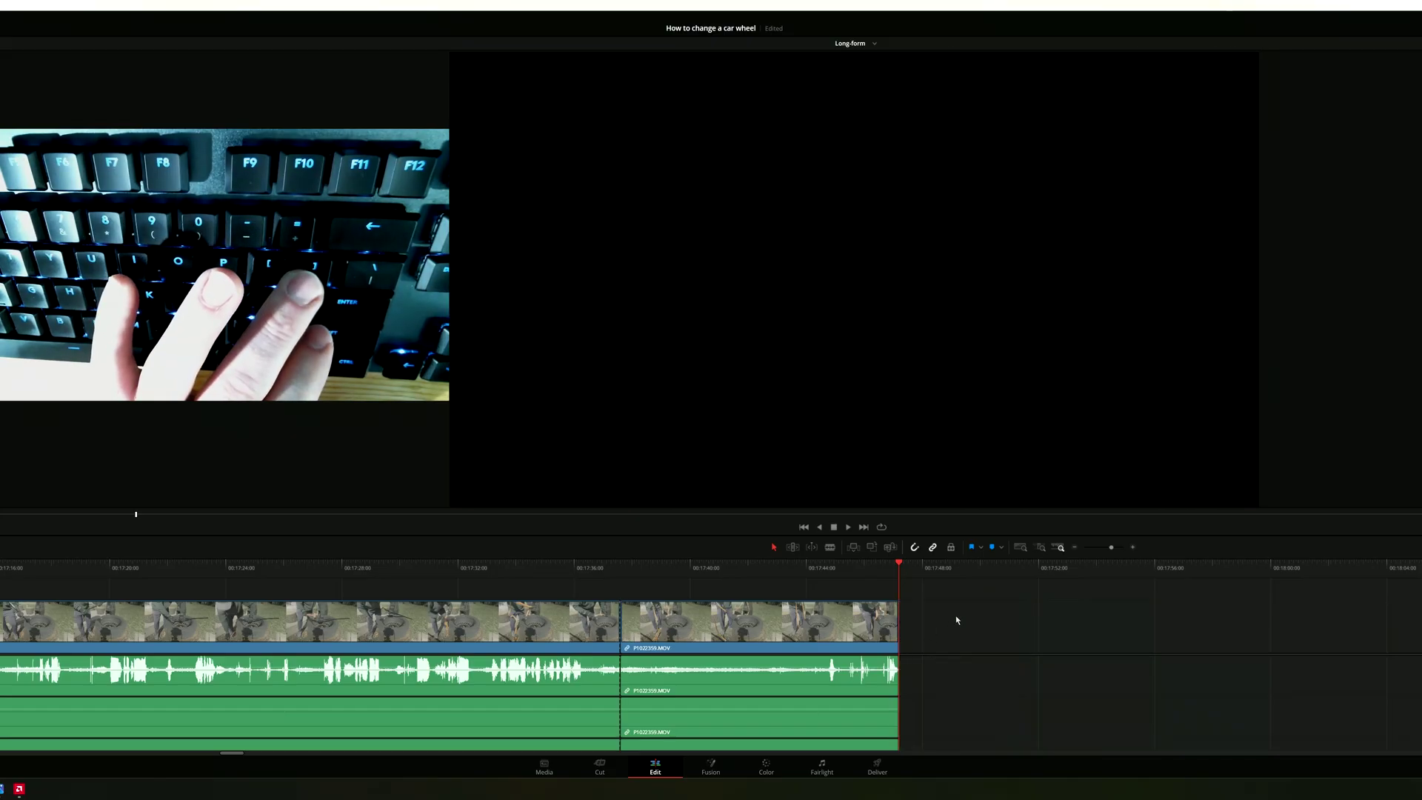
pyautogui.hotkey('ctrl', 'z')
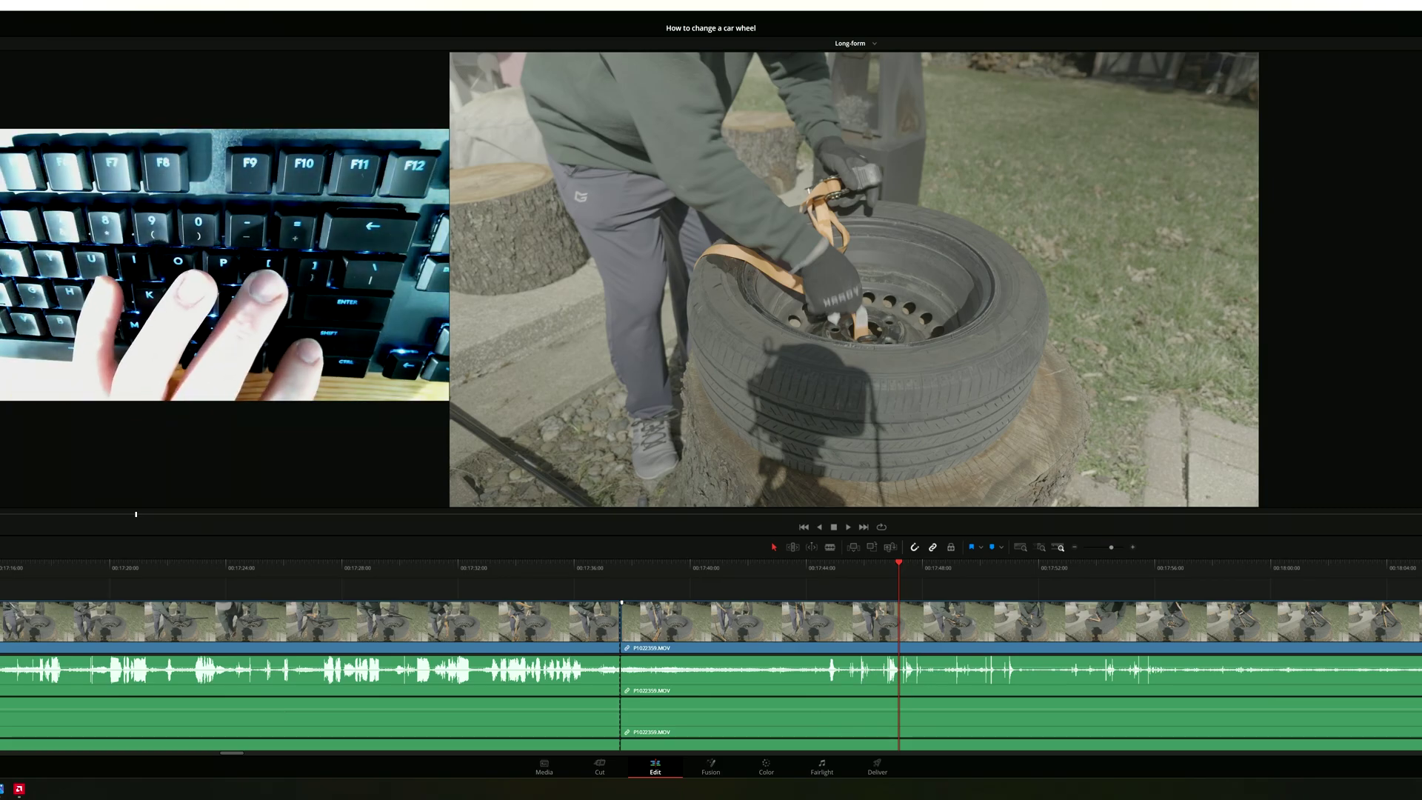
pyautogui.hotkey('shift', '[')
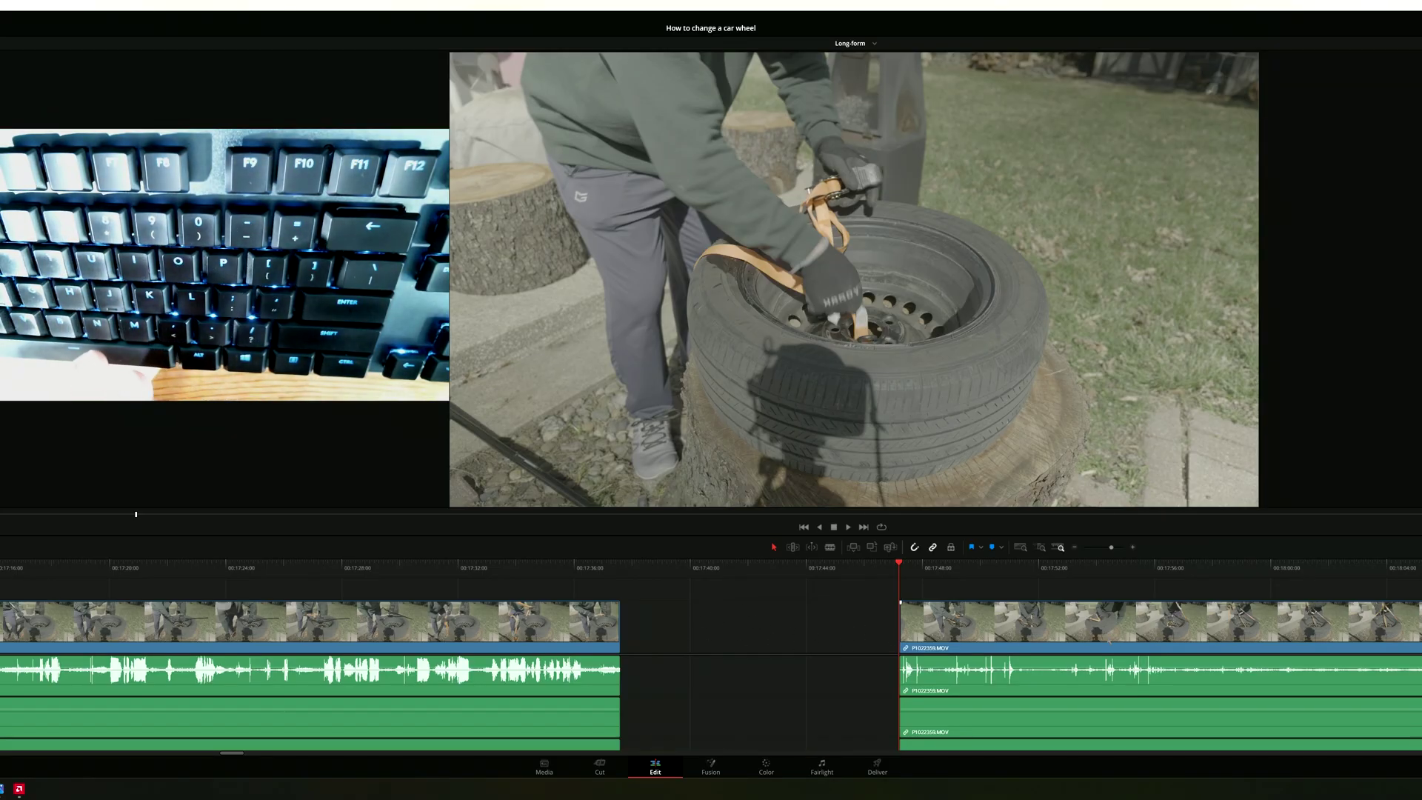
# Close the gap between the two tire clip segments, undo that closing, and save the project.
pyautogui.click(783, 630)
pyautogui.press('BackSpace')
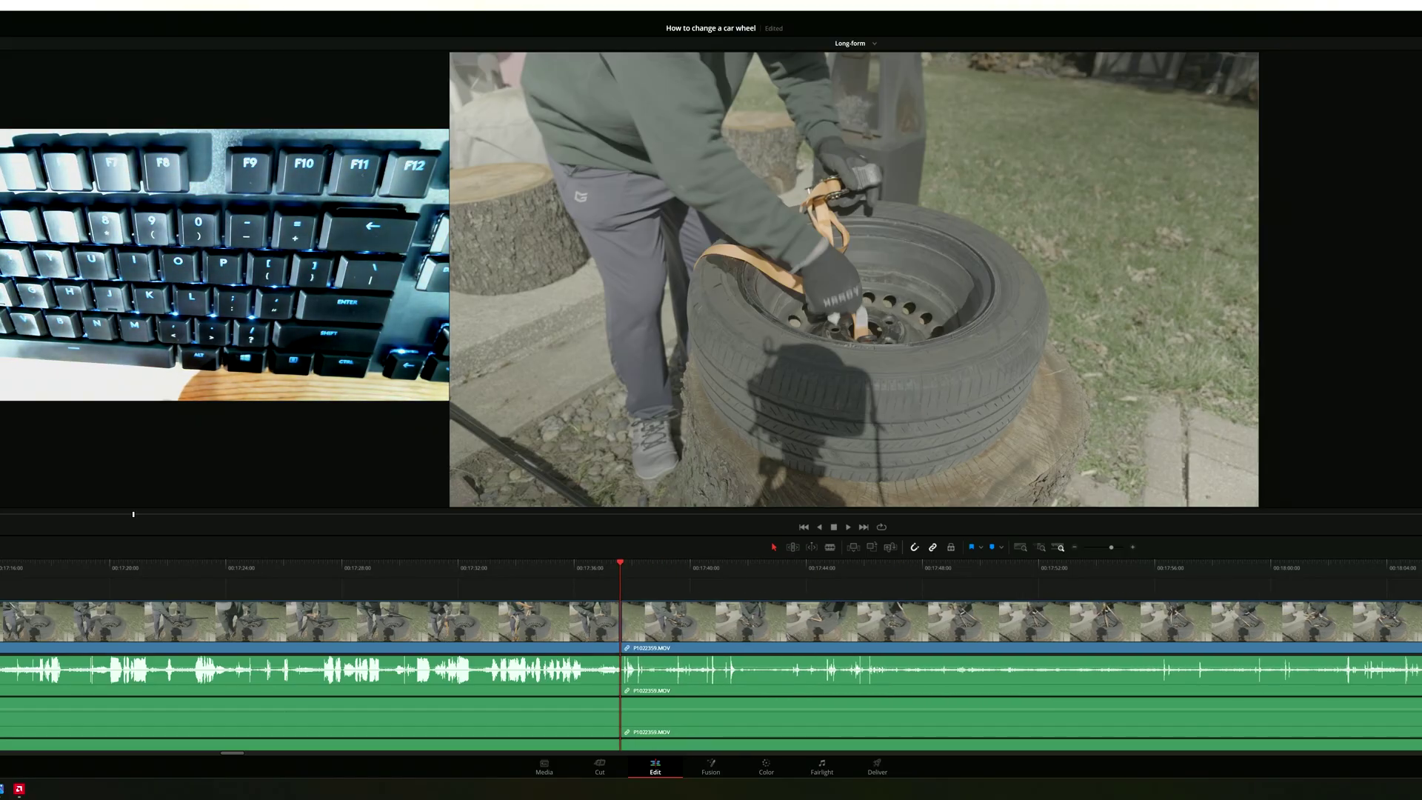
pyautogui.moveTo(619, 589); pyautogui.dragTo(662, 585)
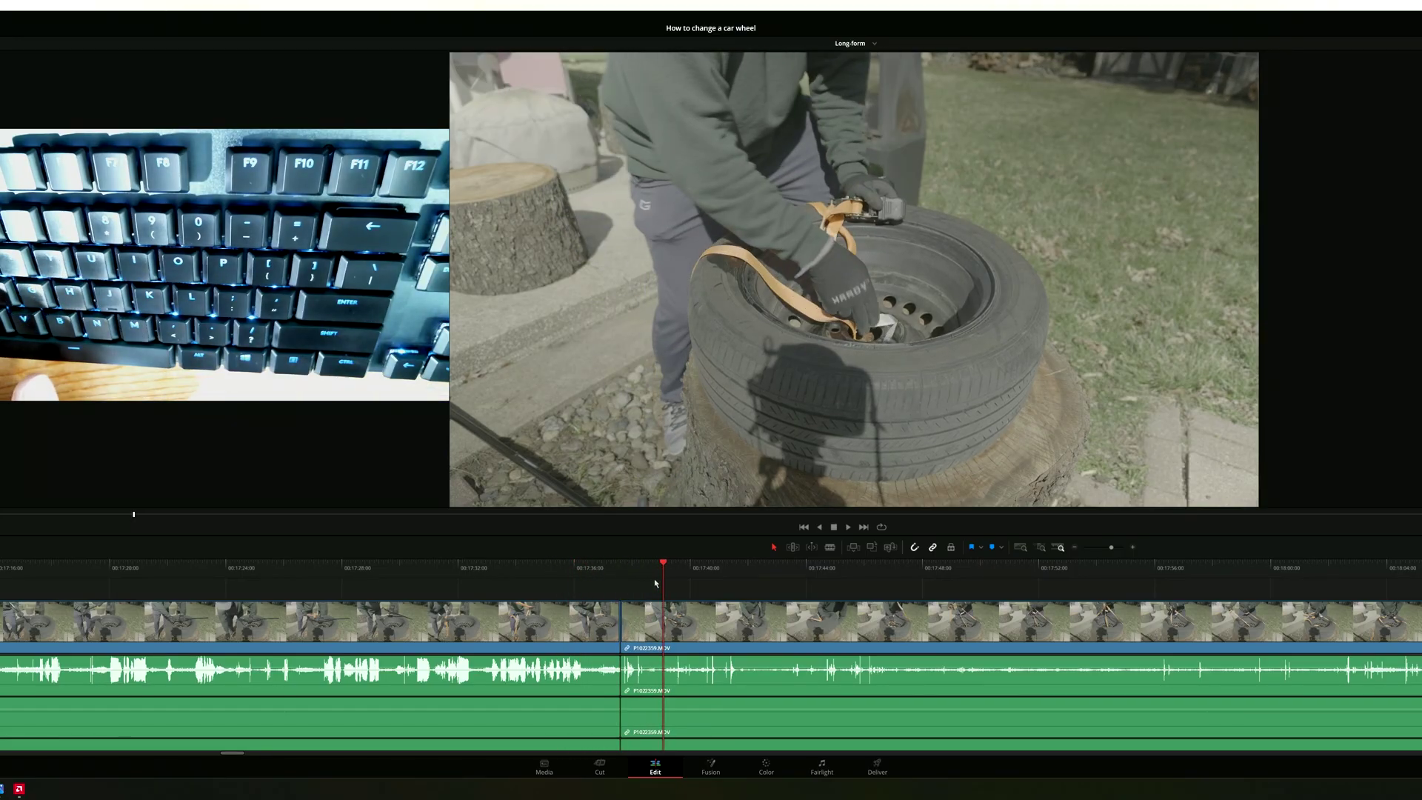
pyautogui.hotkey('ctrl', 'z')
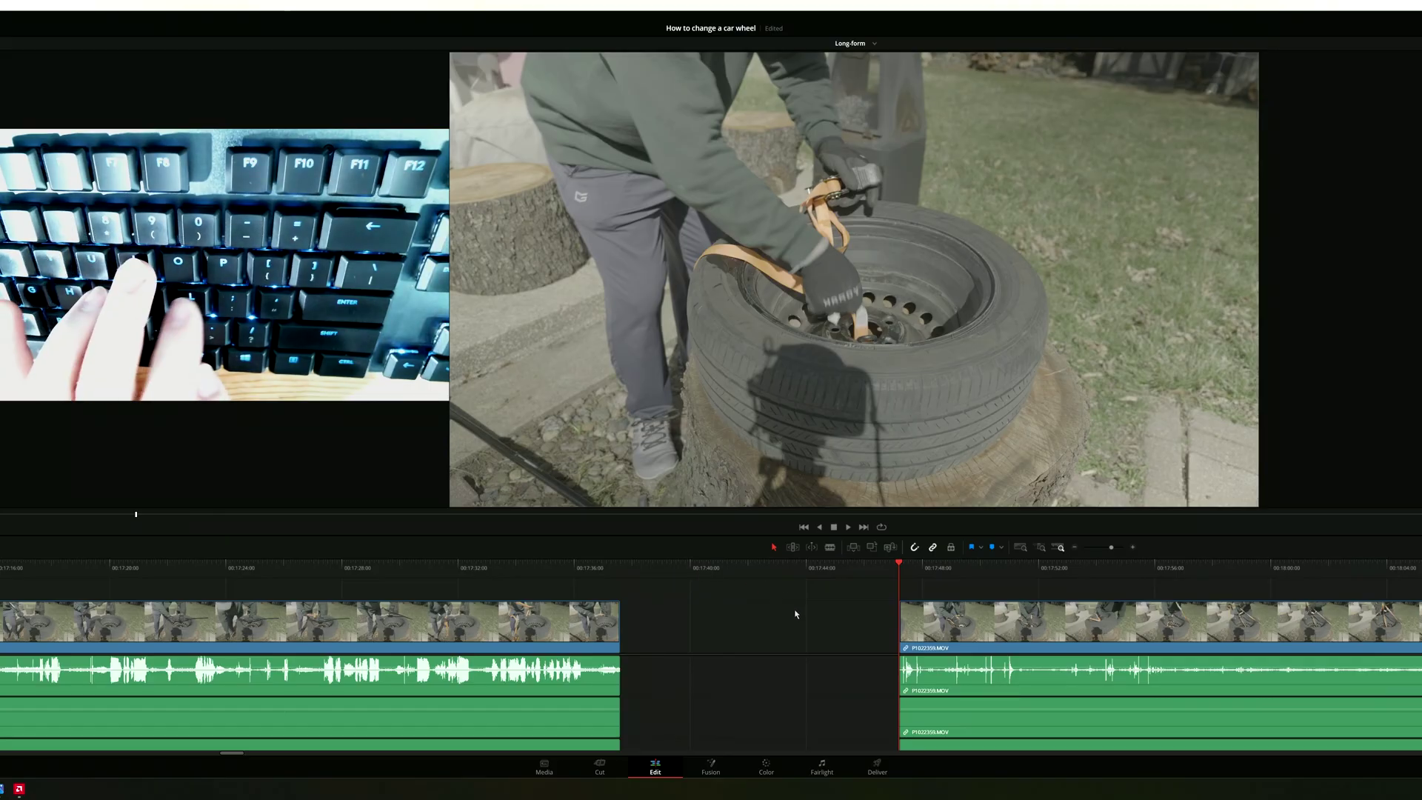
pyautogui.hotkey('ctrl', 's')
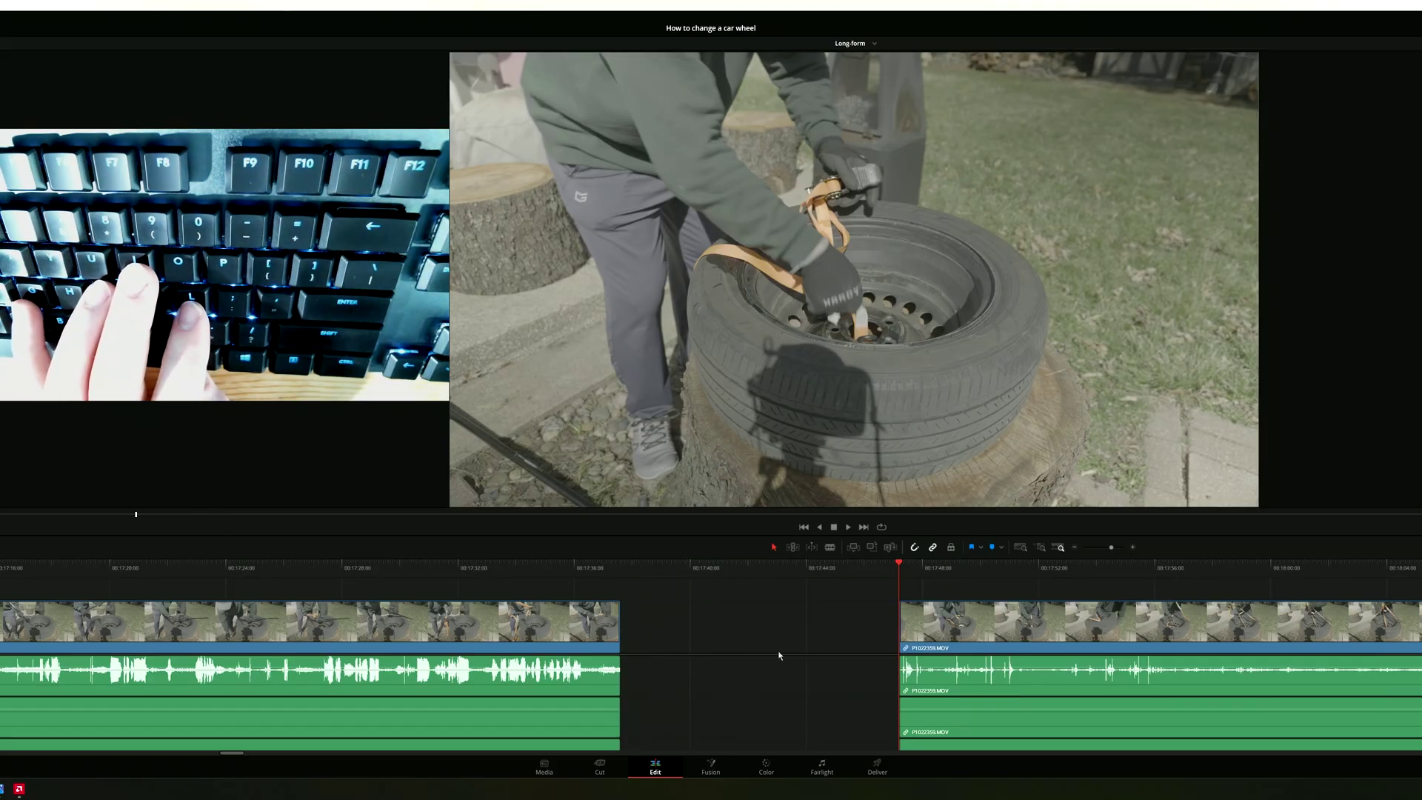
# Split the remaining tire clip near 00:17:49 and trim the later piece to start at about 00:17:53, saving the project.
pyautogui.moveTo(854, 631); pyautogui.dragTo(212, 630)
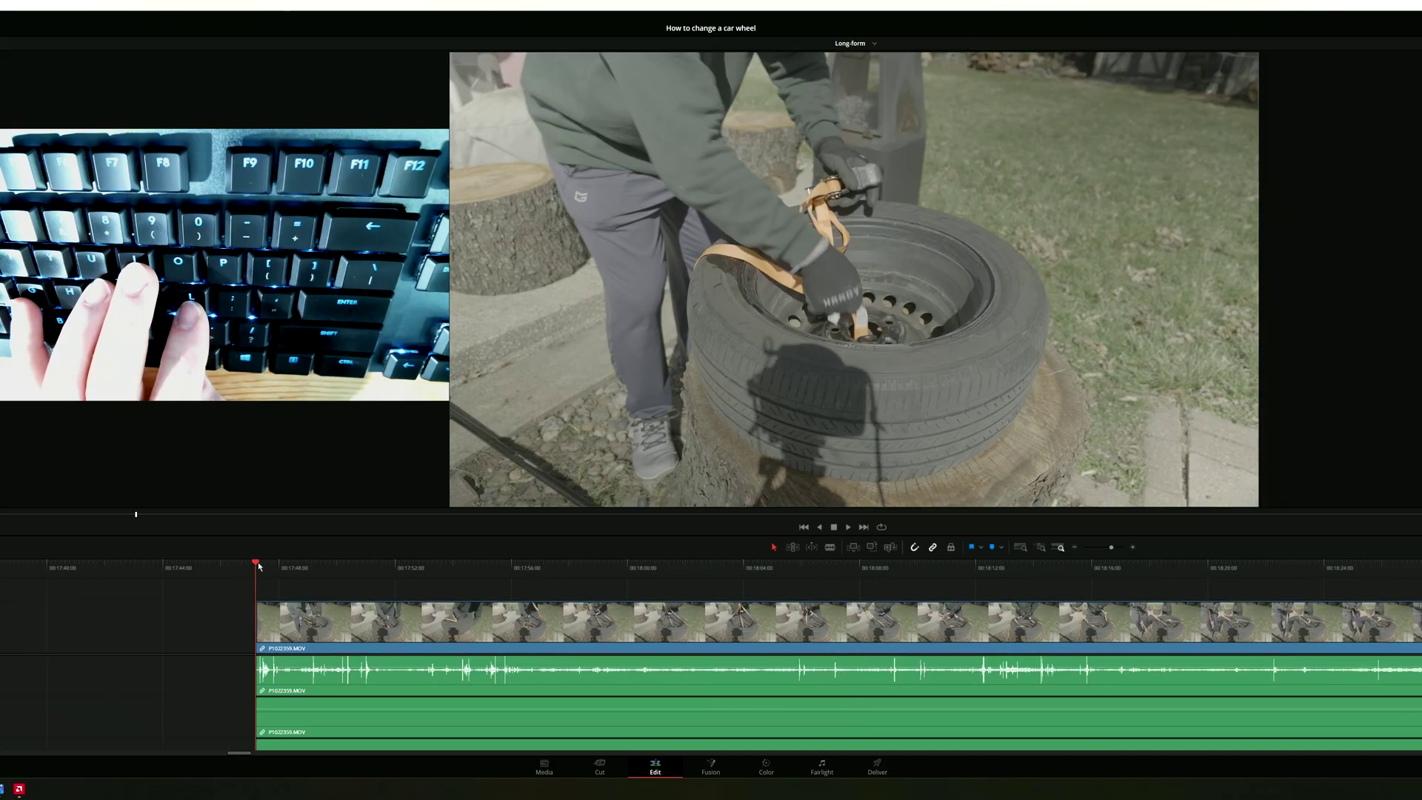
pyautogui.moveTo(258, 566); pyautogui.dragTo(438, 563)
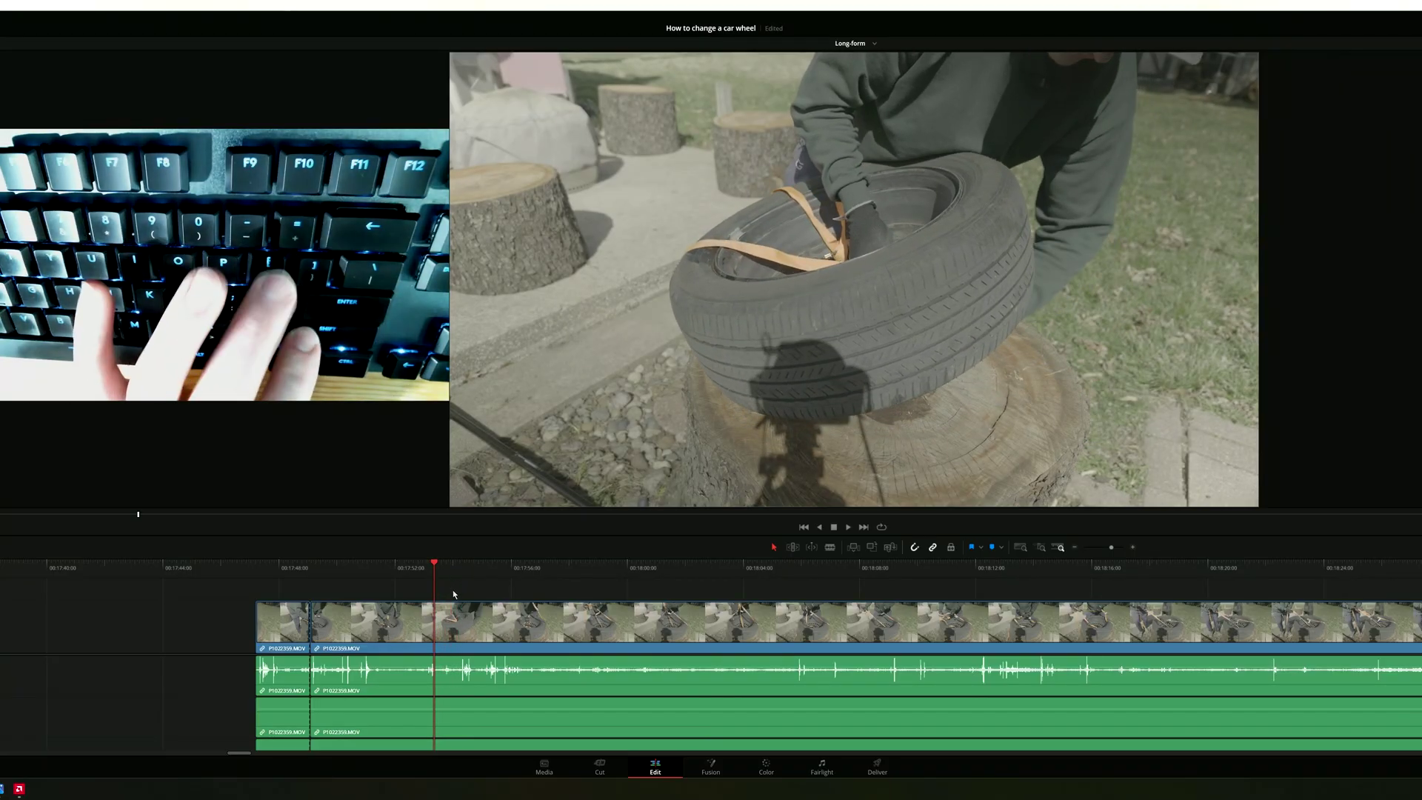
pyautogui.press('BackSpace')
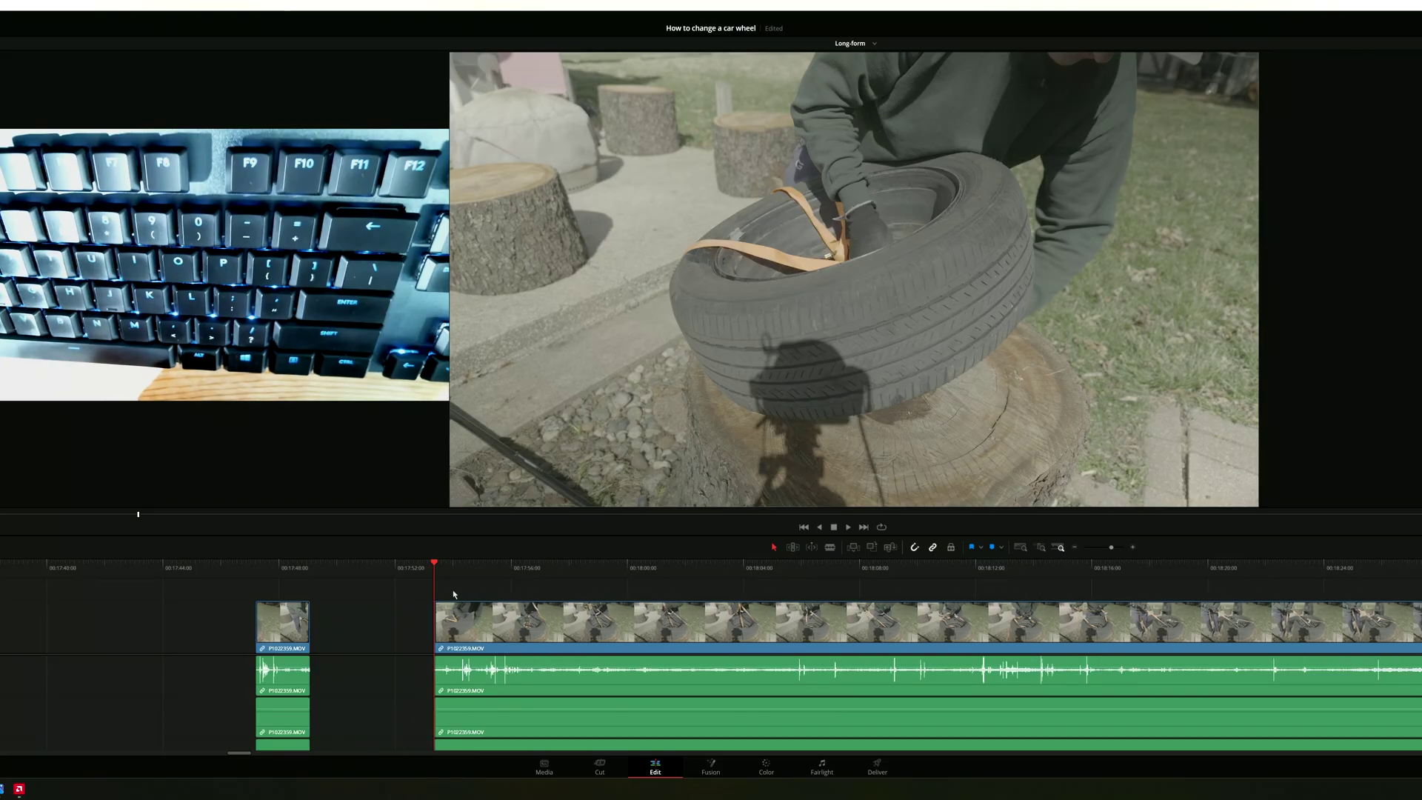
pyautogui.hotkey('ctrl', 's')
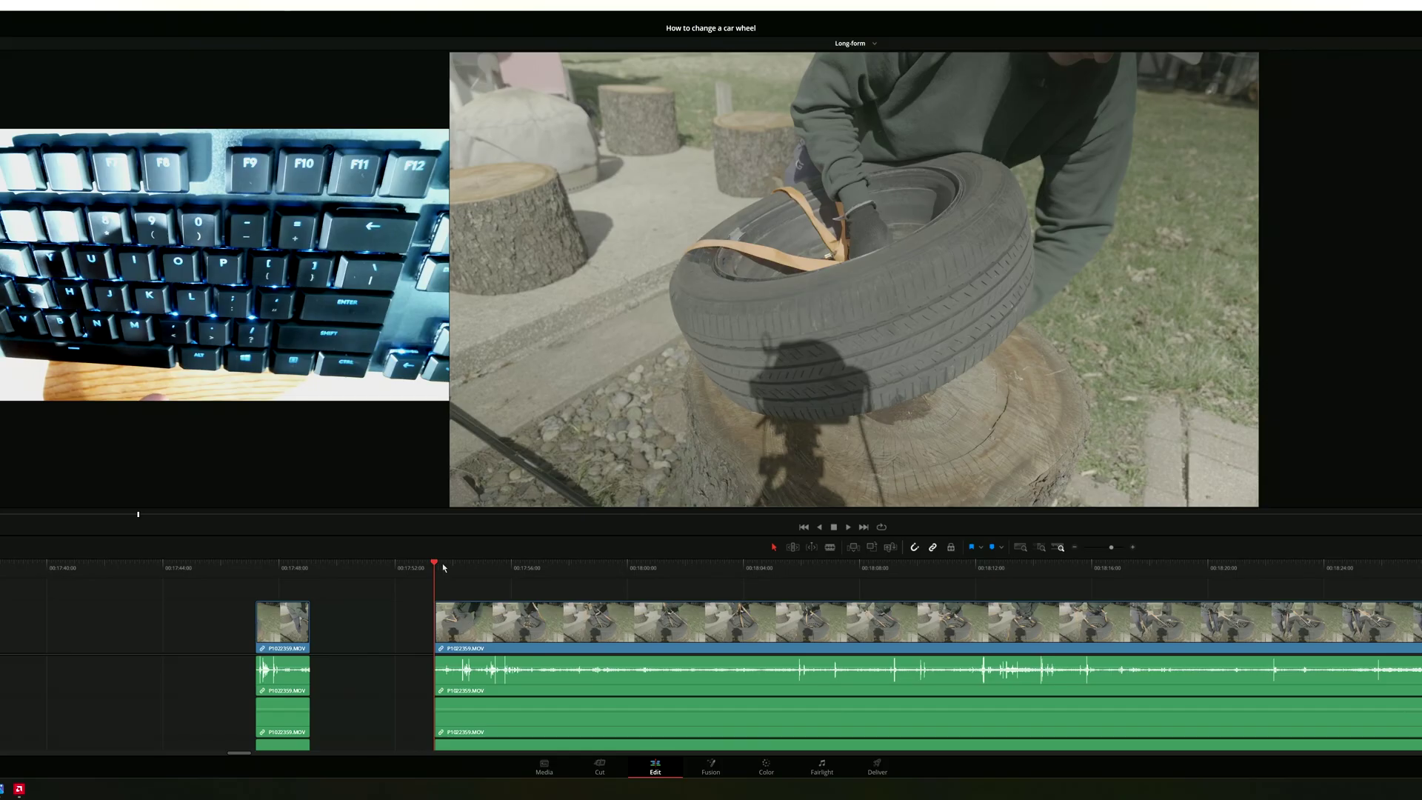
# Try splitting the tire clip at about 00:17:54 and trimming the clip's start to about 00:18:12, undoing both edits.
pyautogui.moveTo(443, 567)
pyautogui.mouseDown()
pyautogui.moveTo(492, 564)
pyautogui.moveTo(430, 563)
pyautogui.moveTo(457, 565)
pyautogui.mouseUp()
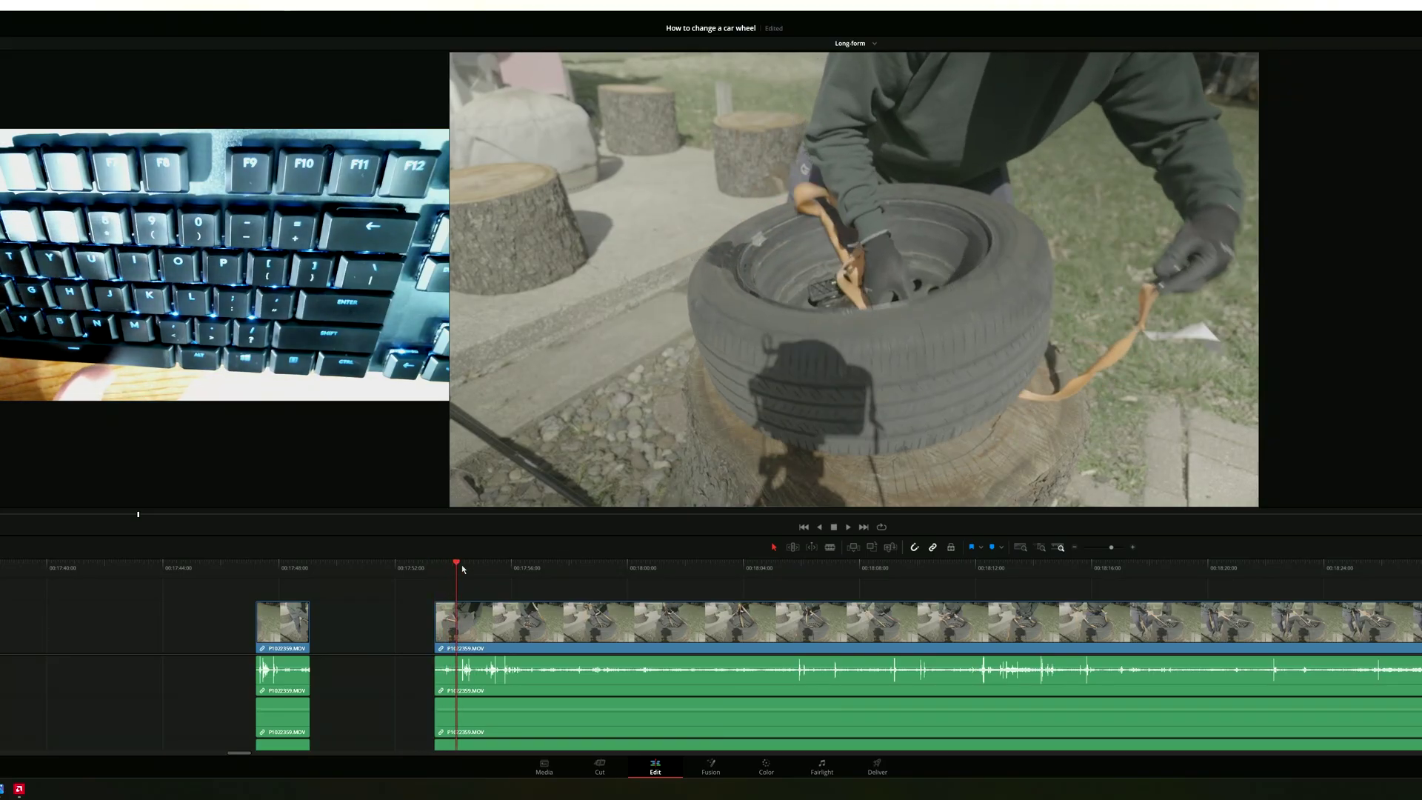
pyautogui.hotkey('ctrl', '\\')
pyautogui.click(946, 565)
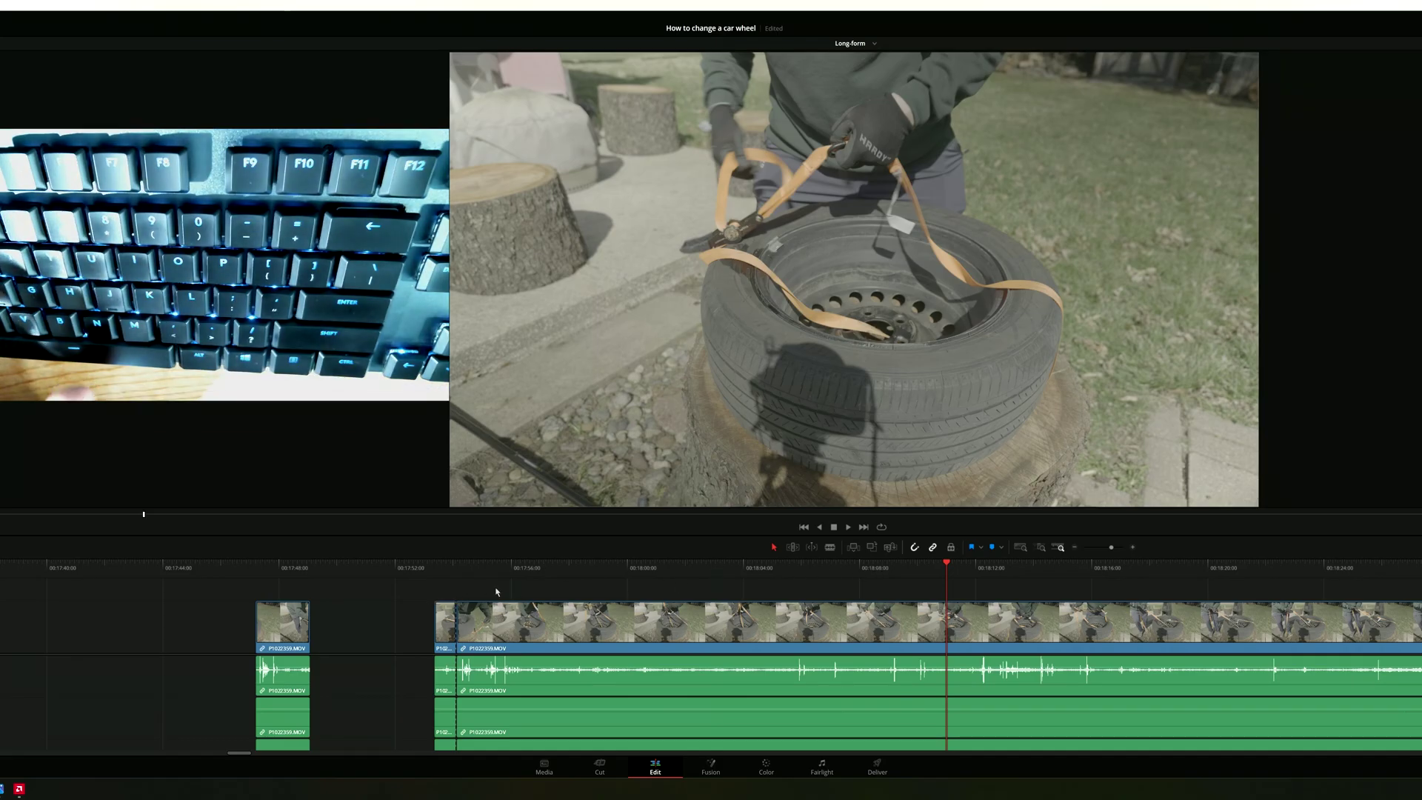
pyautogui.moveTo(868, 569); pyautogui.dragTo(971, 583)
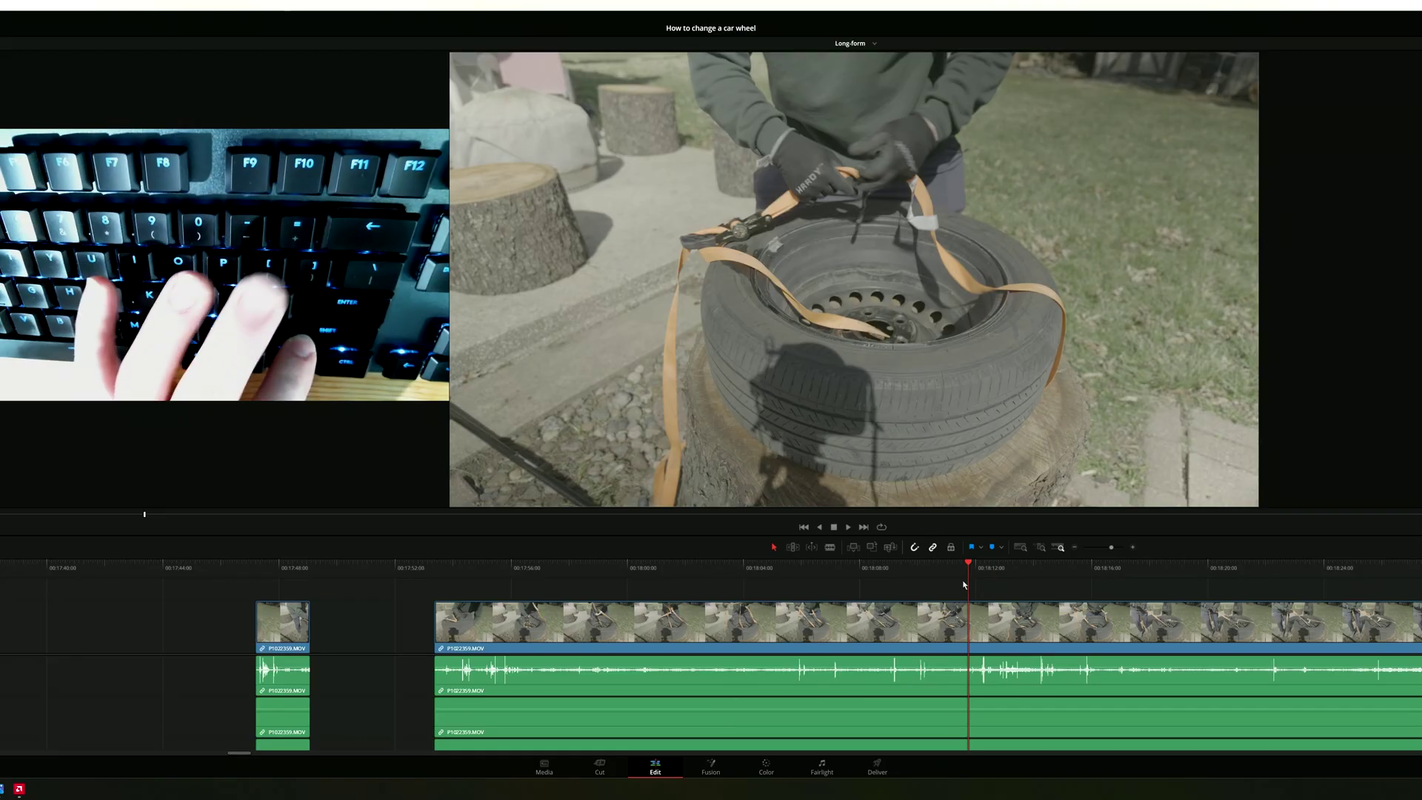
pyautogui.hotkey('shift', '[')
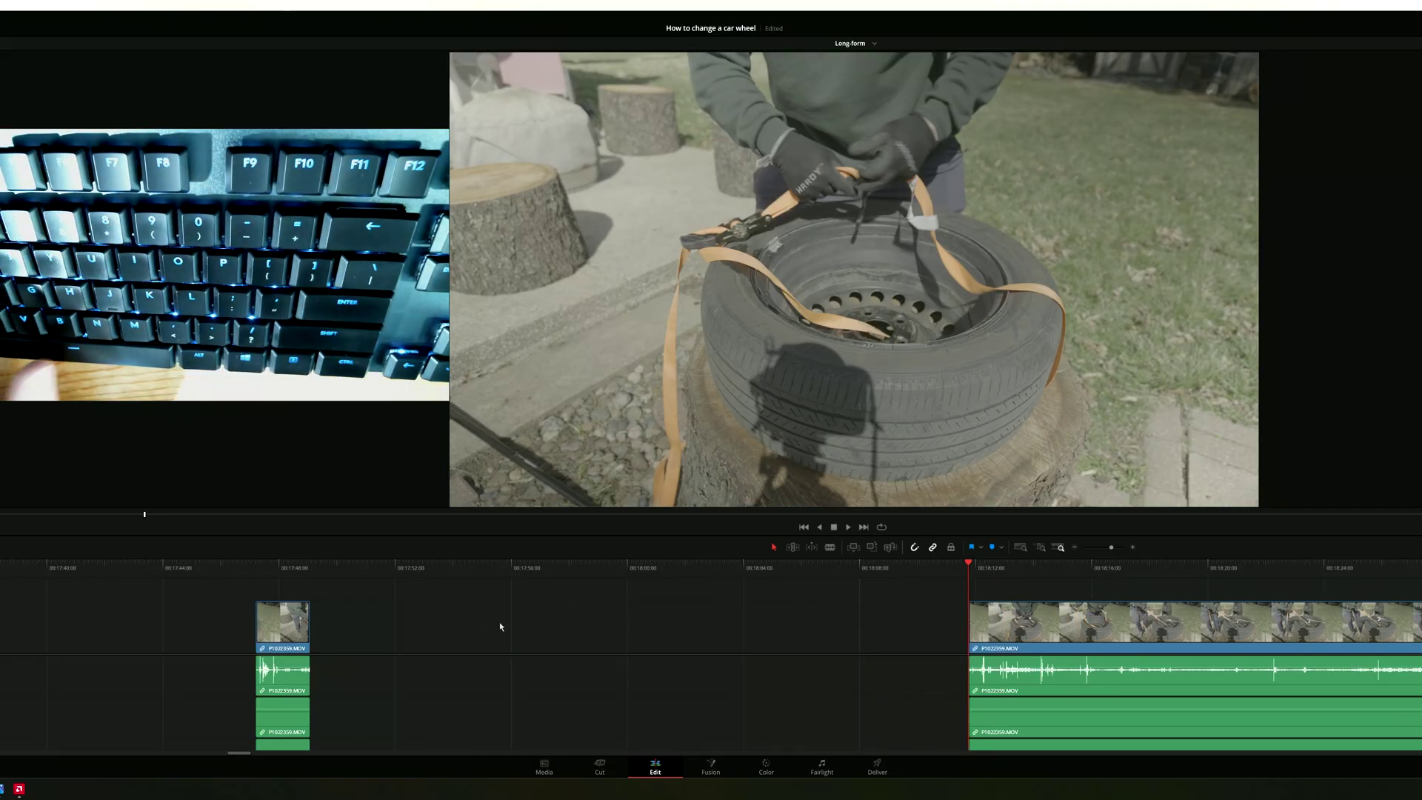
pyautogui.hotkey('ctrl', 'z')
# Split the tire clip at about 00:17:54, start the later piece at about 00:18:12, and split that piece at about 00:18:14.
pyautogui.moveTo(461, 572); pyautogui.dragTo(600, 599)
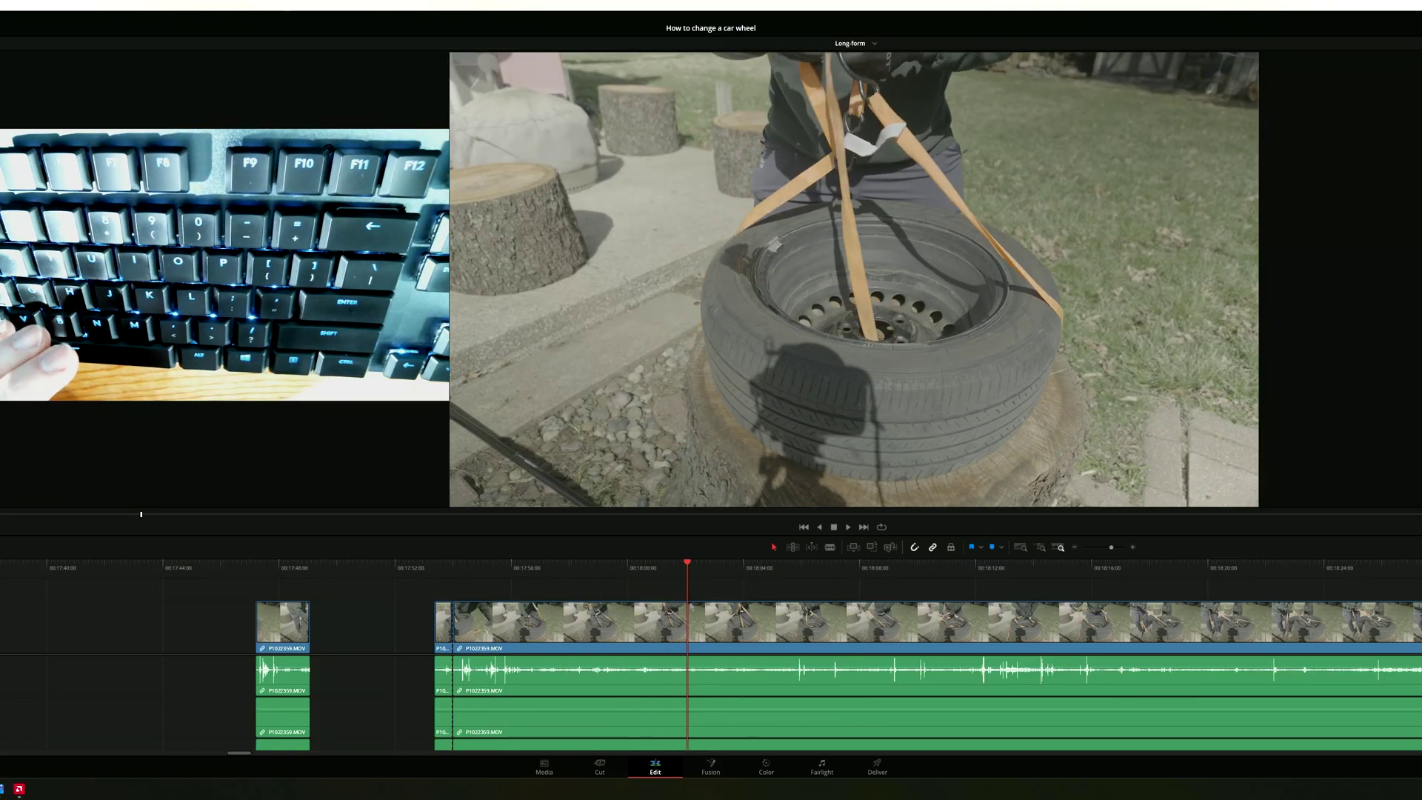
pyautogui.moveTo(689, 602); pyautogui.dragTo(977, 598)
pyautogui.moveTo(981, 597); pyautogui.dragTo(977, 596)
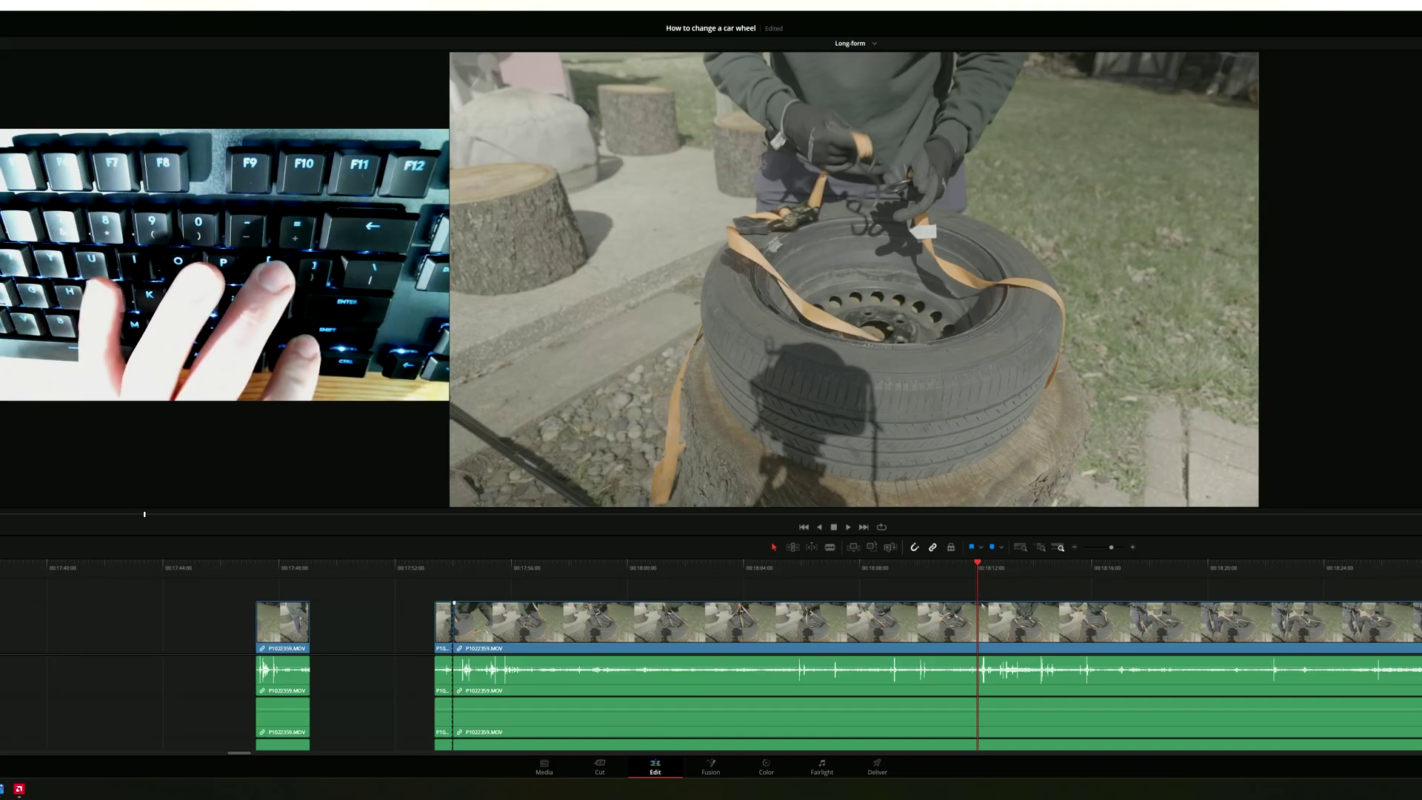
pyautogui.moveTo(454, 602); pyautogui.dragTo(1030, 561)
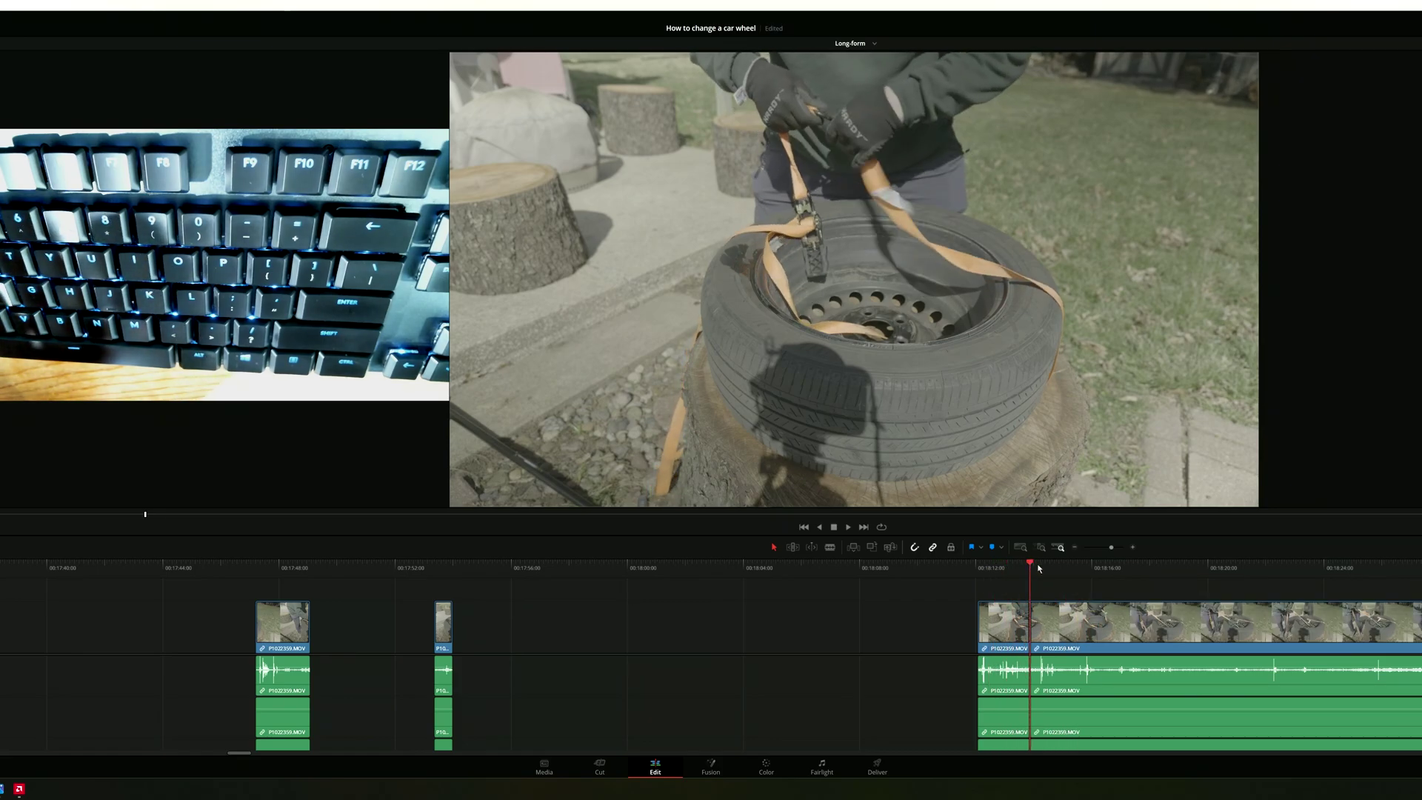
# Trim the start of the last tire clip piece to about 00:18:32 on the timeline.
pyautogui.click(1039, 567)
pyautogui.moveTo(1042, 568); pyautogui.dragTo(1421, 563)
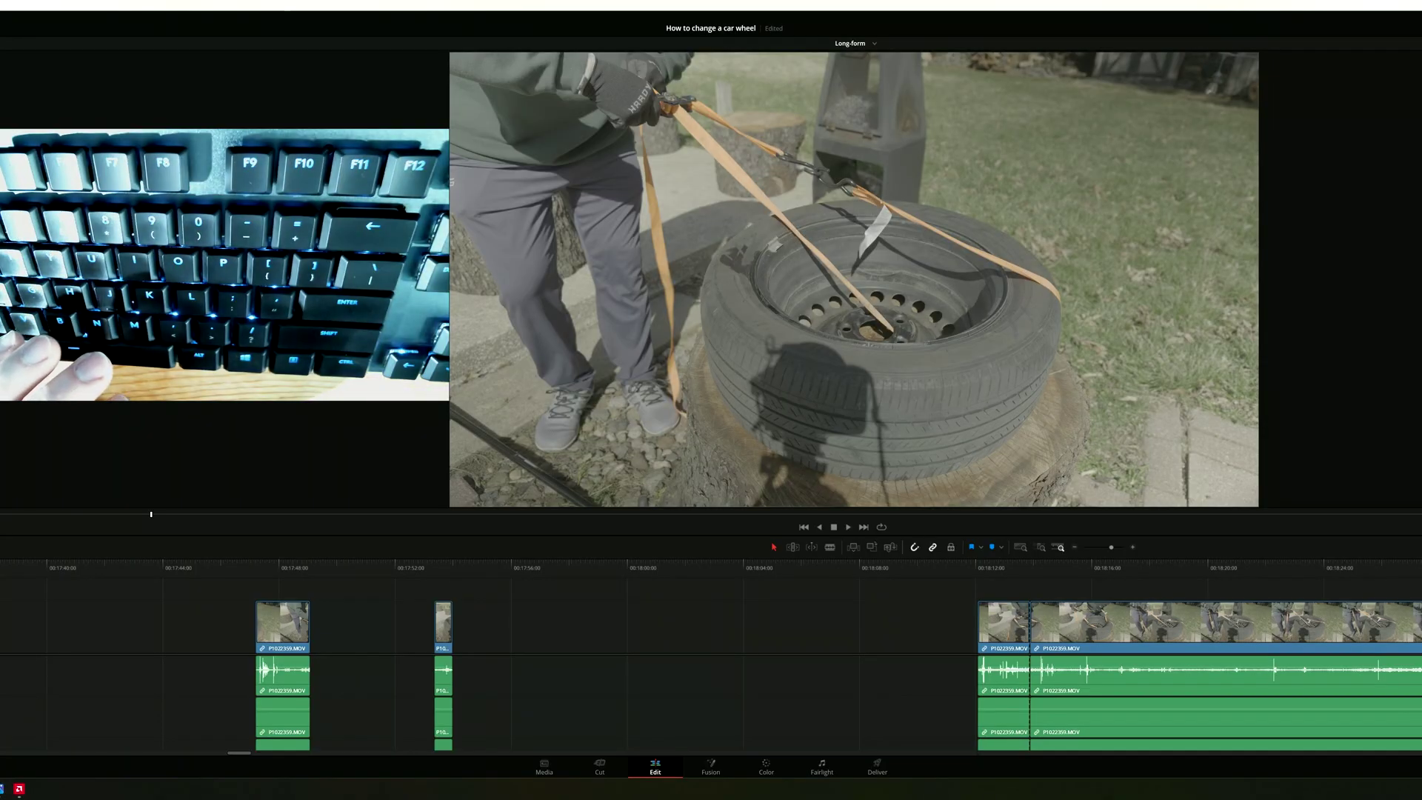
pyautogui.hscroll(10, 622, 598)
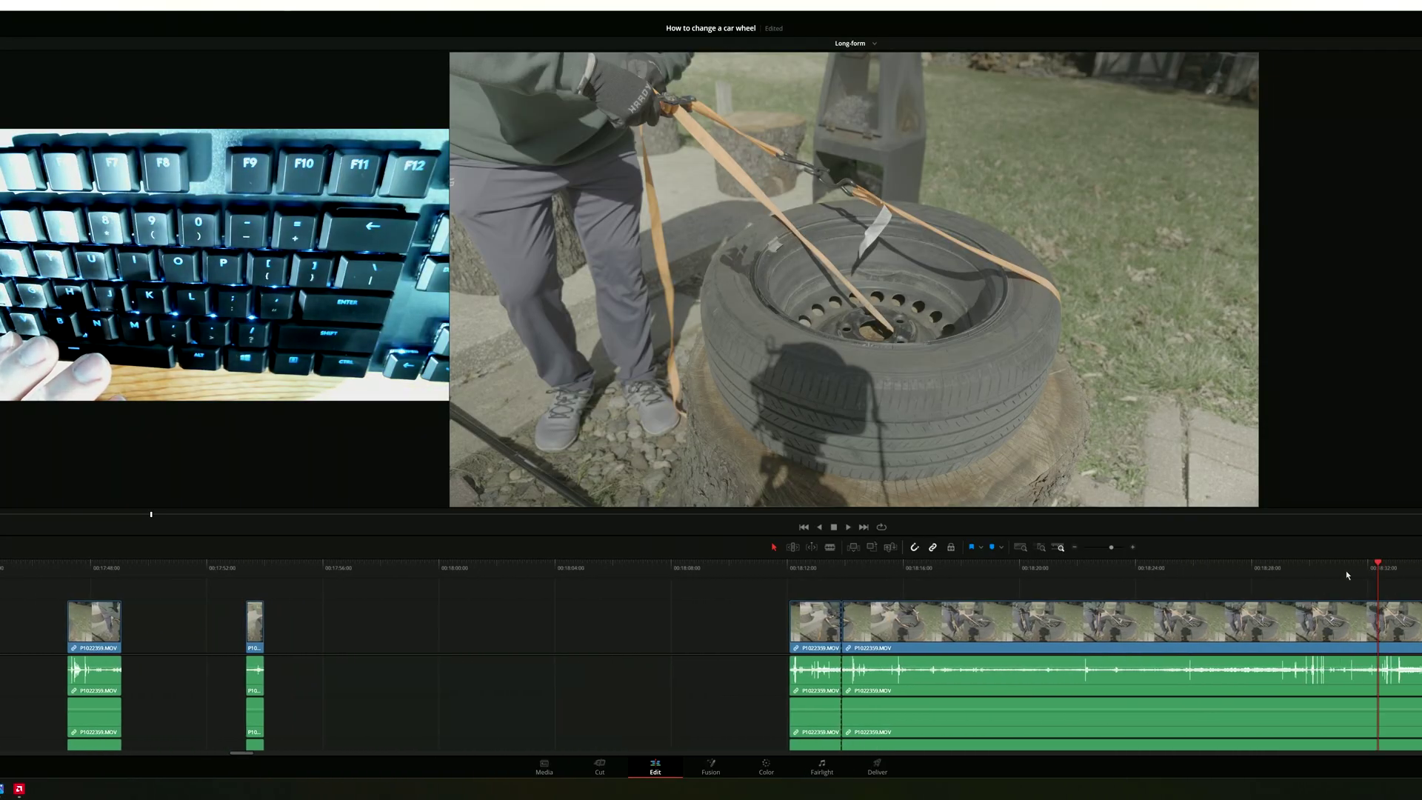
pyautogui.hscroll(2, 622, 599)
pyautogui.scroll(-1, 622, 598)
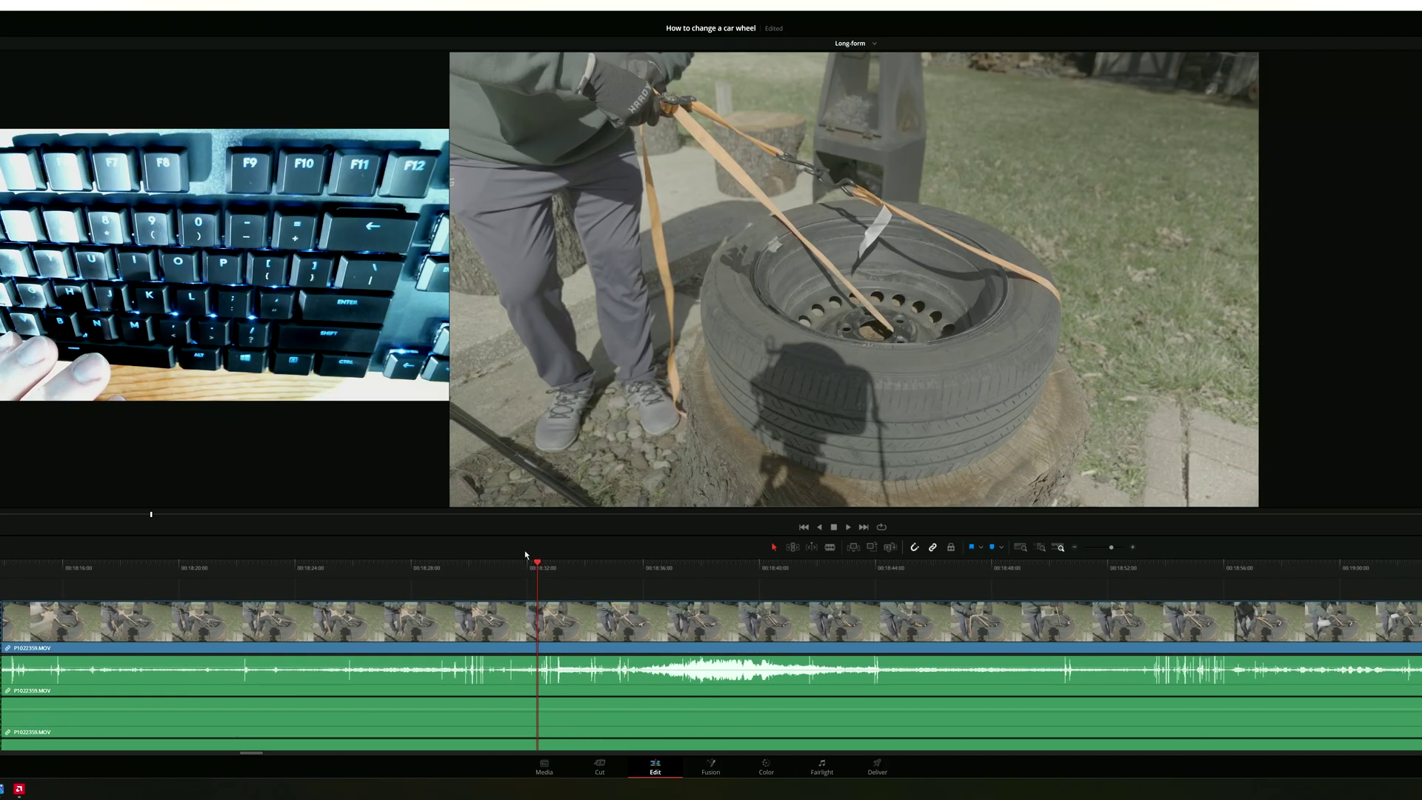
pyautogui.hscroll(1, 711, 653)
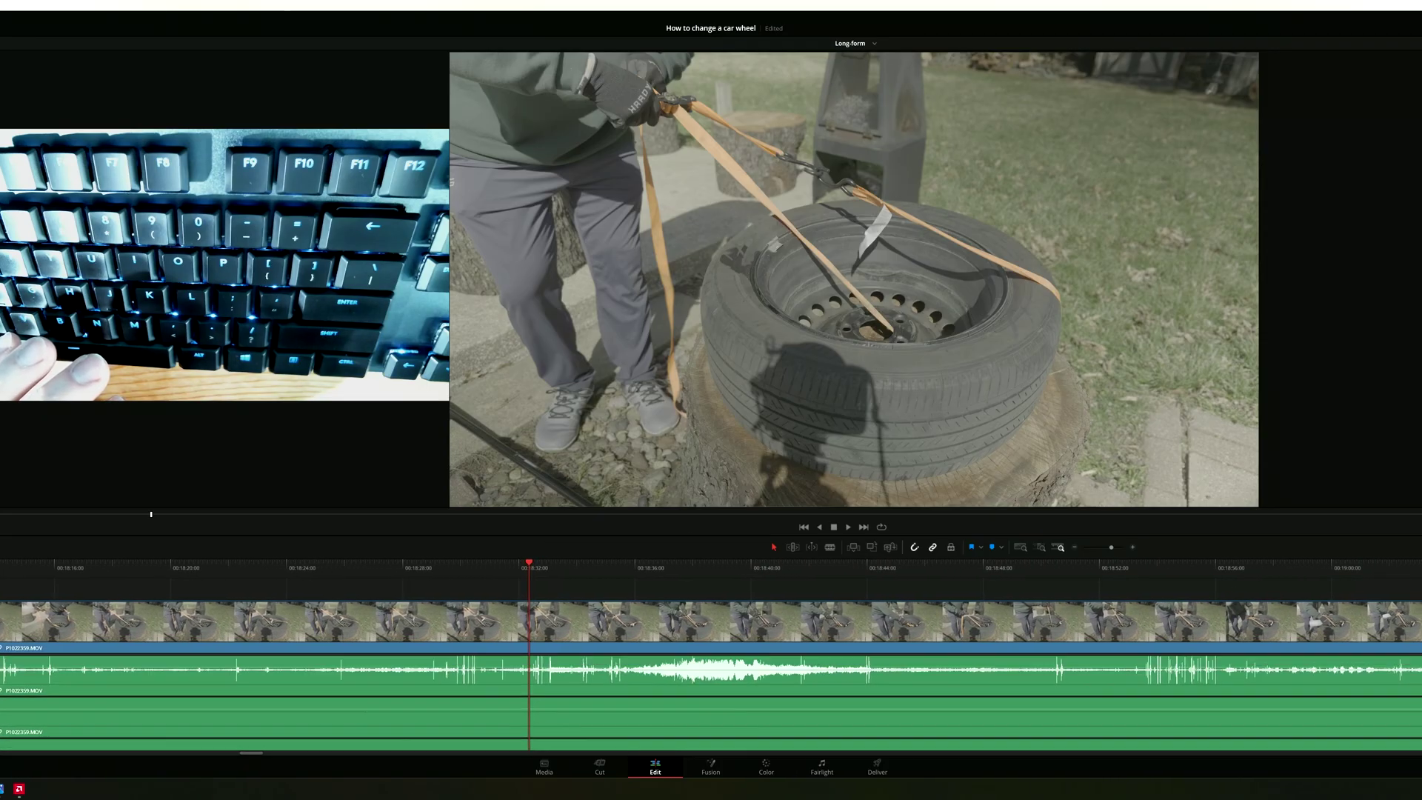
pyautogui.hscroll(1, 711, 654)
pyautogui.hscroll(-1, 711, 654)
pyautogui.hscroll(1, 711, 654)
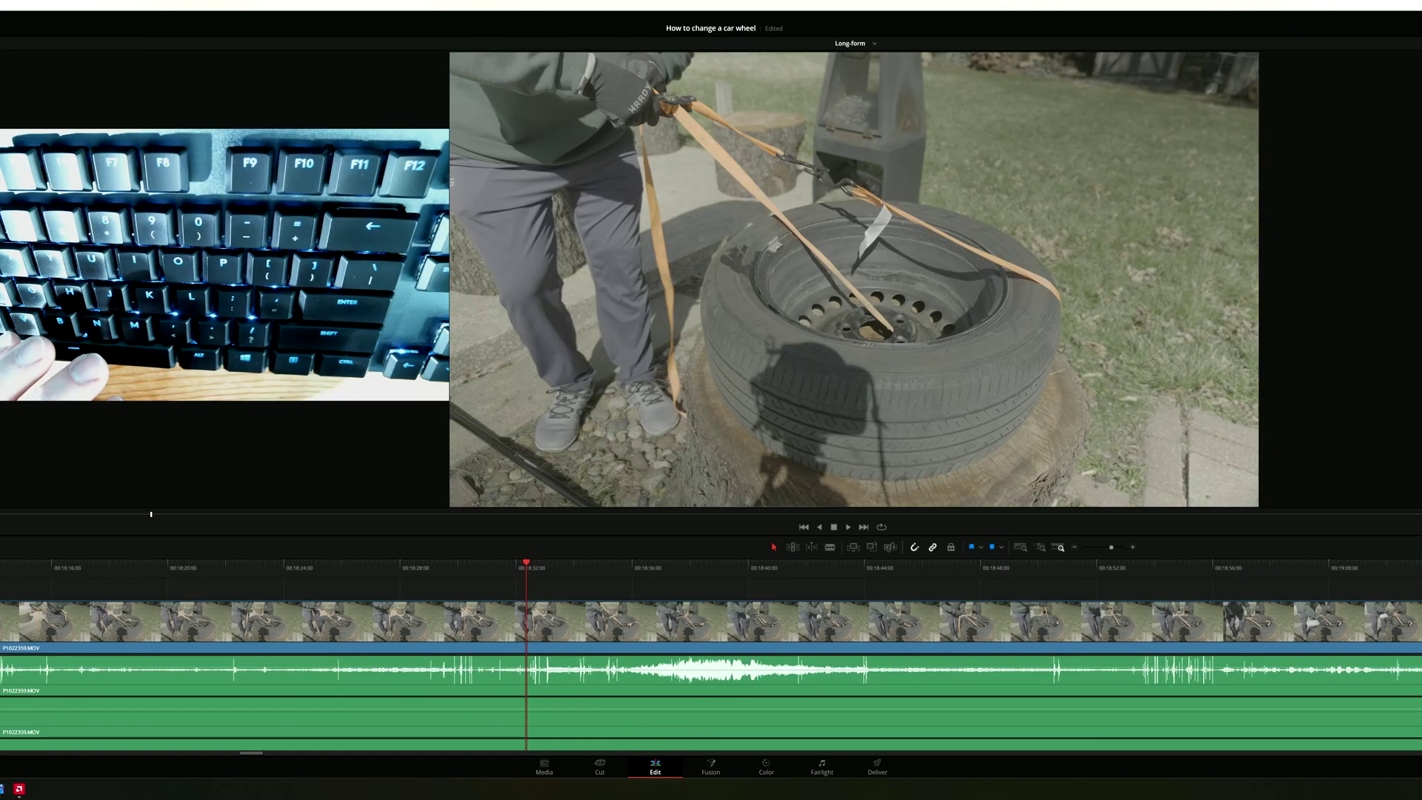
pyautogui.hscroll(-2, 641, 591)
pyautogui.hscroll(3, 592, 592)
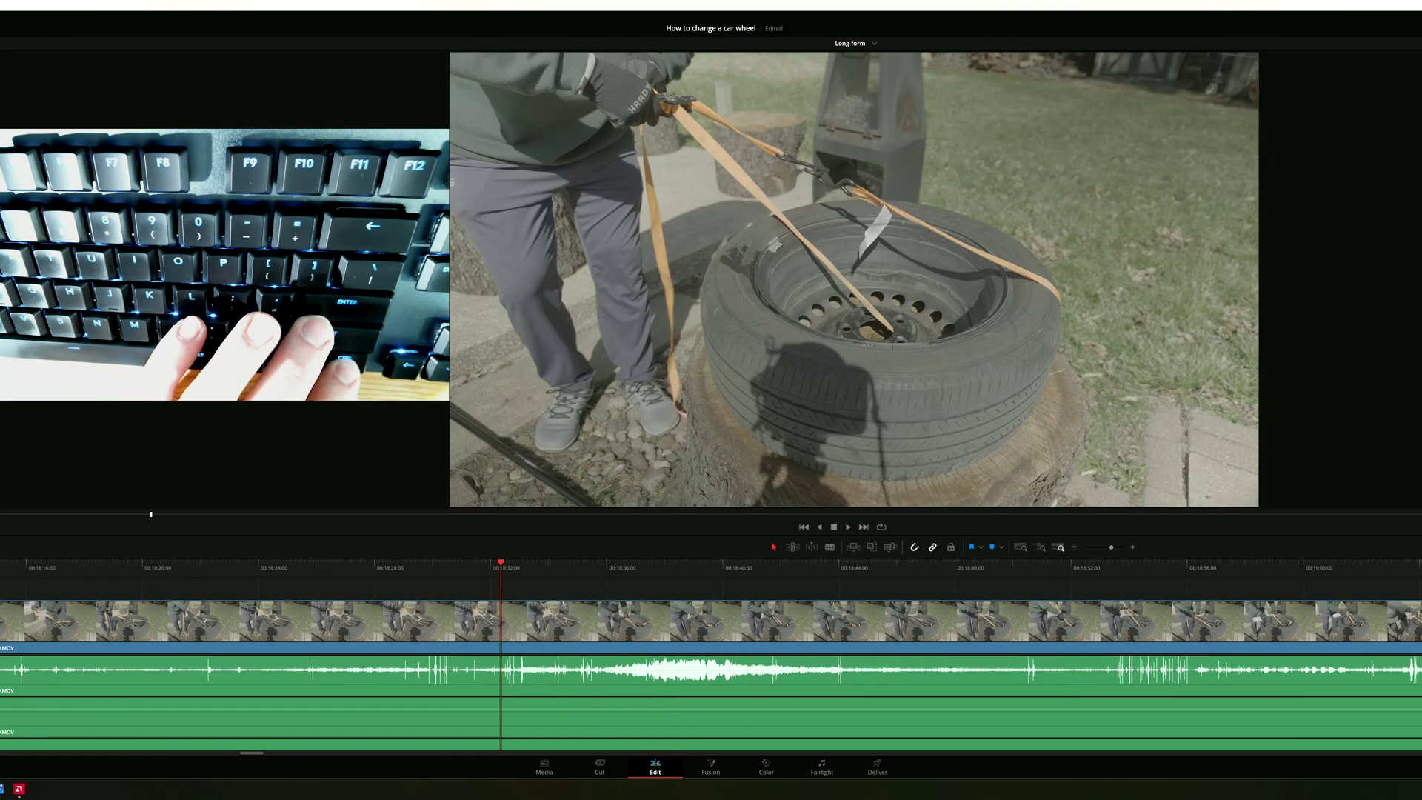
pyautogui.hscroll(-1, 564, 602)
pyautogui.hscroll(-3, 409, 589)
pyautogui.hscroll(2, 409, 589)
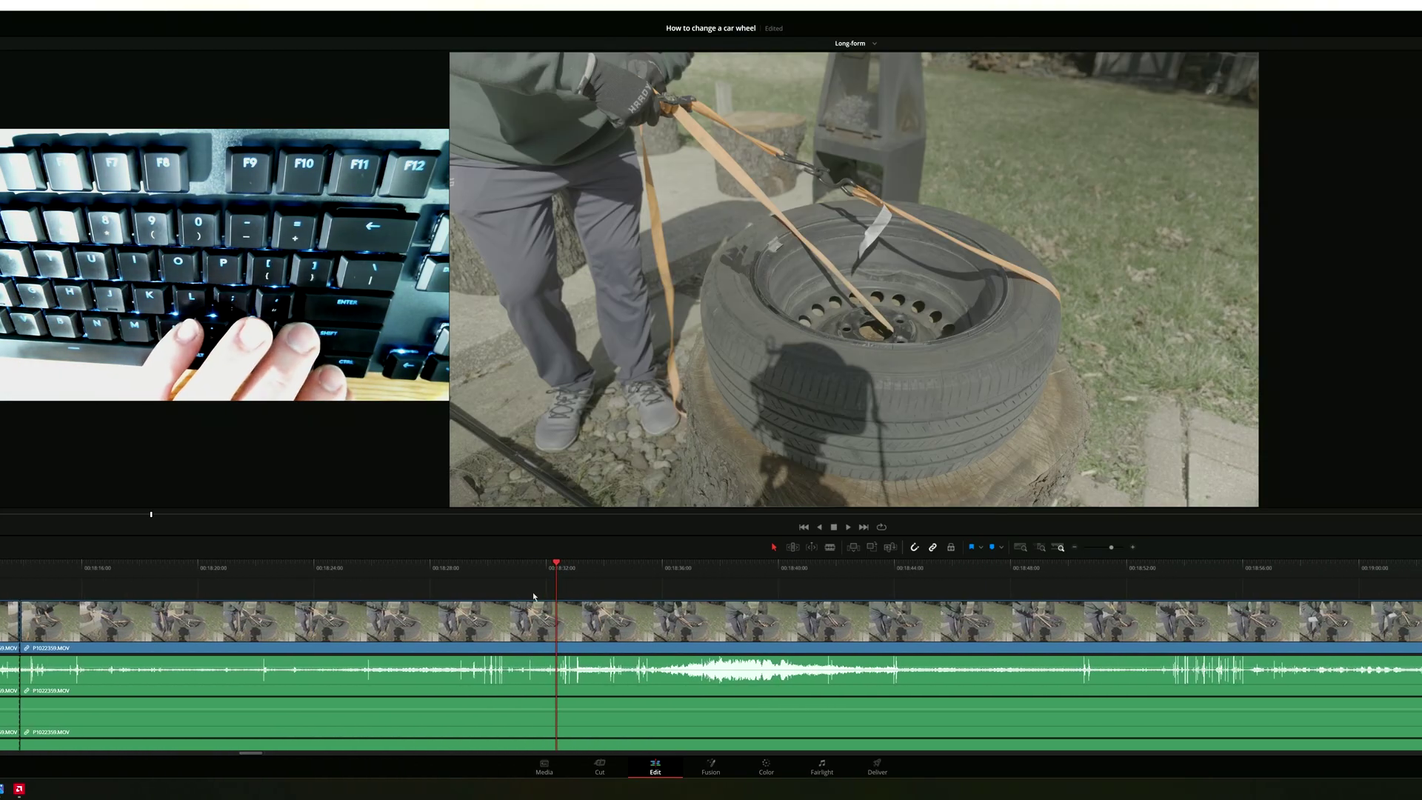
pyautogui.hscroll(5, 409, 589)
pyautogui.moveTo(409, 589); pyautogui.dragTo(640, 579)
pyautogui.hotkey('shift', '[')
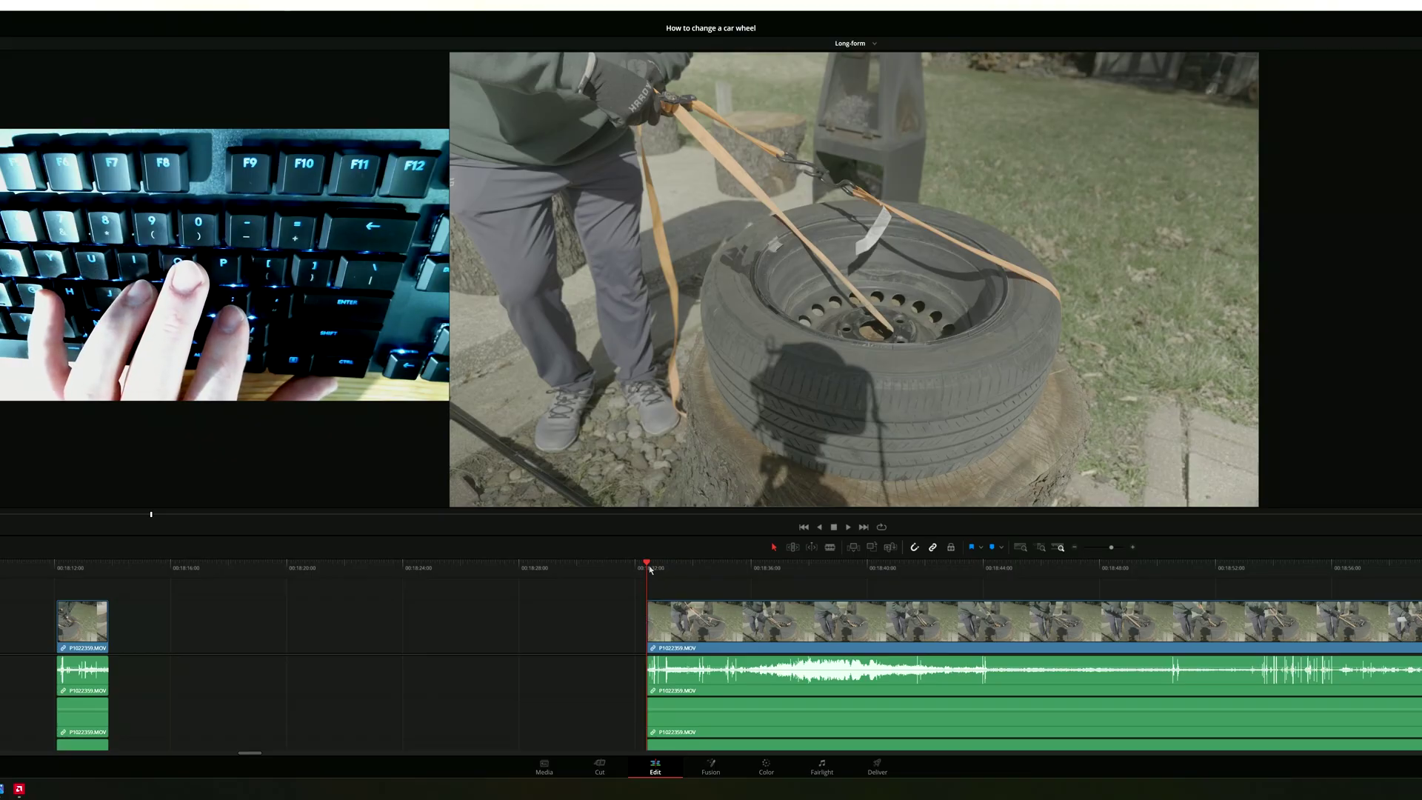
# Split the tire clip at about 00:18:35 and trim the later piece's start to about 00:19:03.
pyautogui.moveTo(654, 565); pyautogui.dragTo(721, 570)
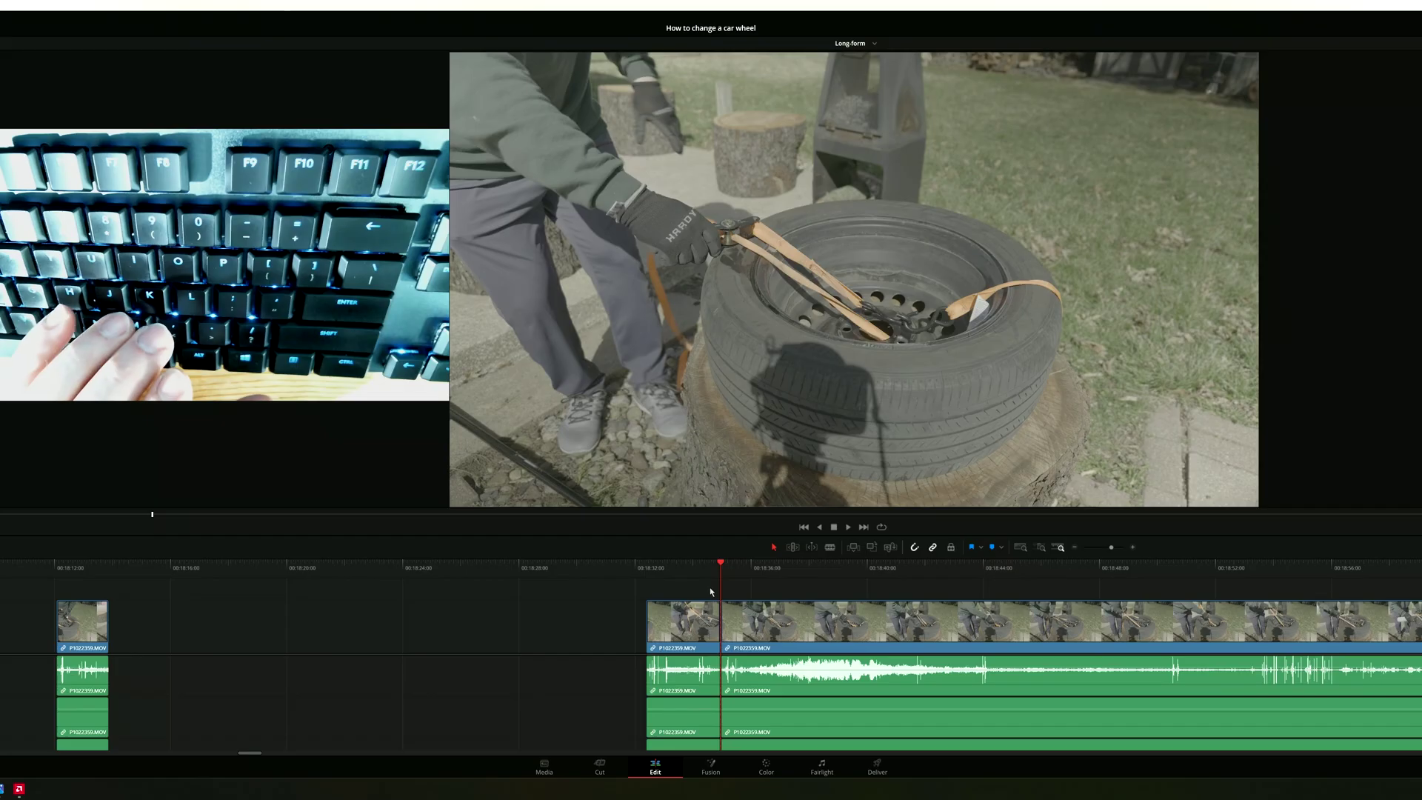
pyautogui.moveTo(660, 613)
pyautogui.mouseDown()
pyautogui.moveTo(629, 613)
pyautogui.moveTo(662, 613)
pyautogui.mouseUp()
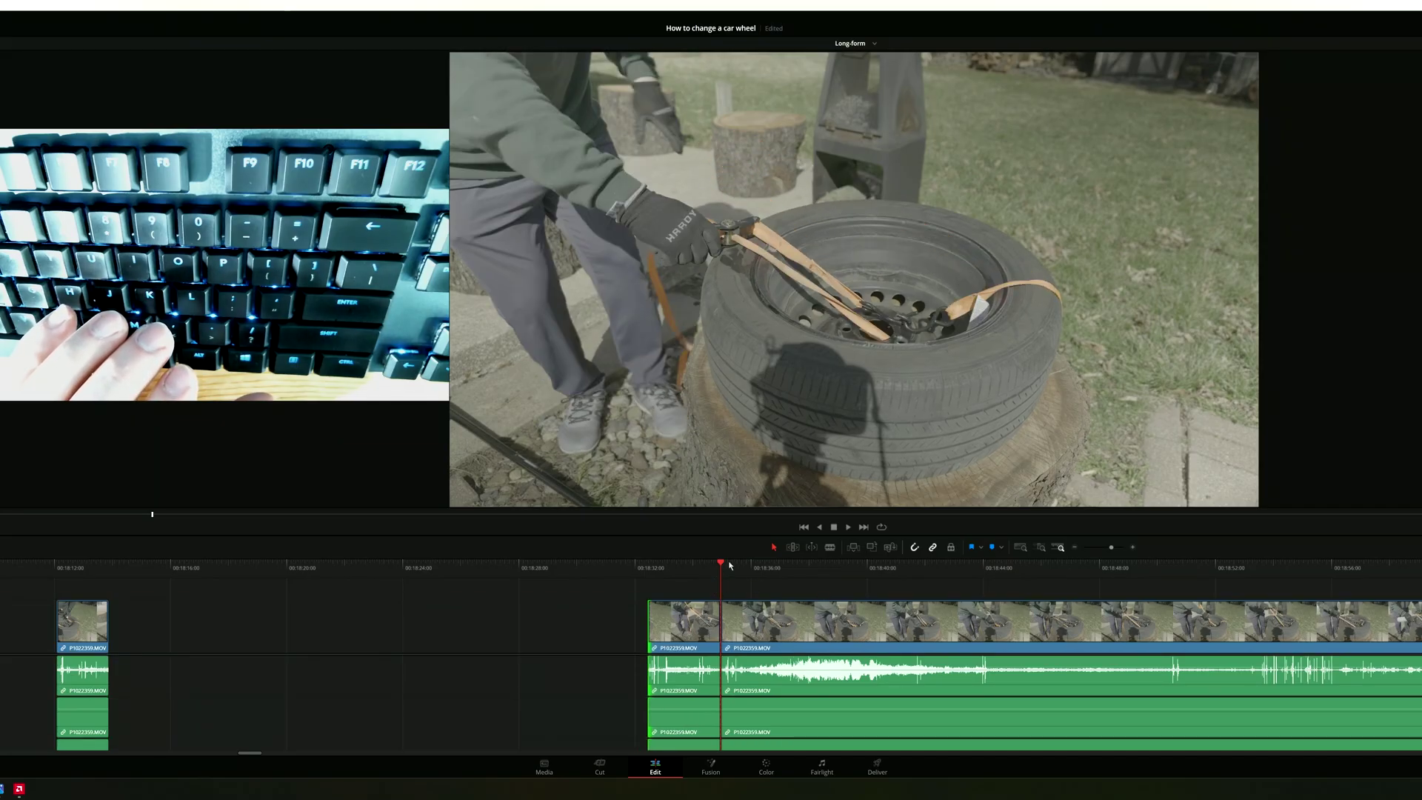
pyautogui.moveTo(728, 565); pyautogui.dragTo(838, 567)
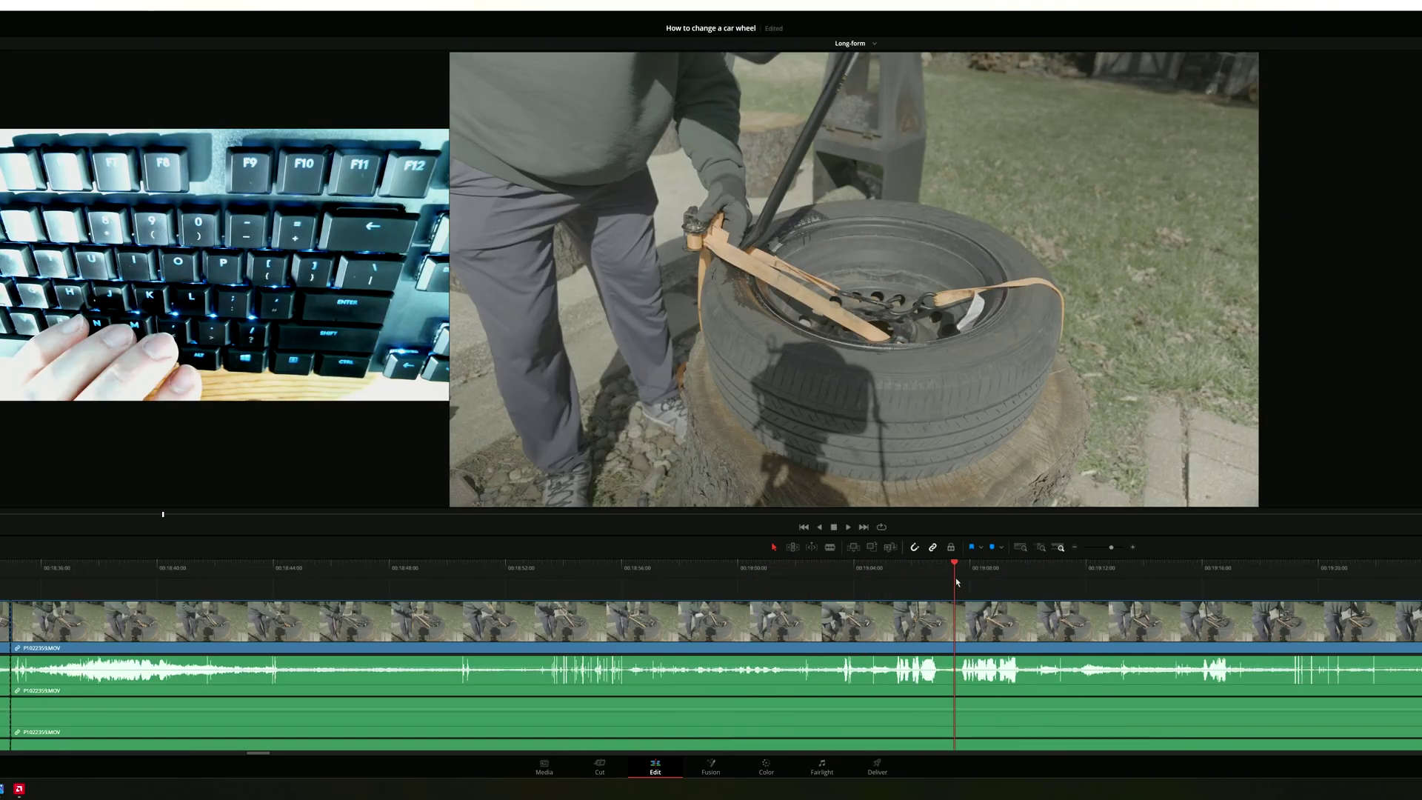
pyautogui.moveTo(957, 579); pyautogui.dragTo(1030, 567)
pyautogui.hotkey('shift', '[')
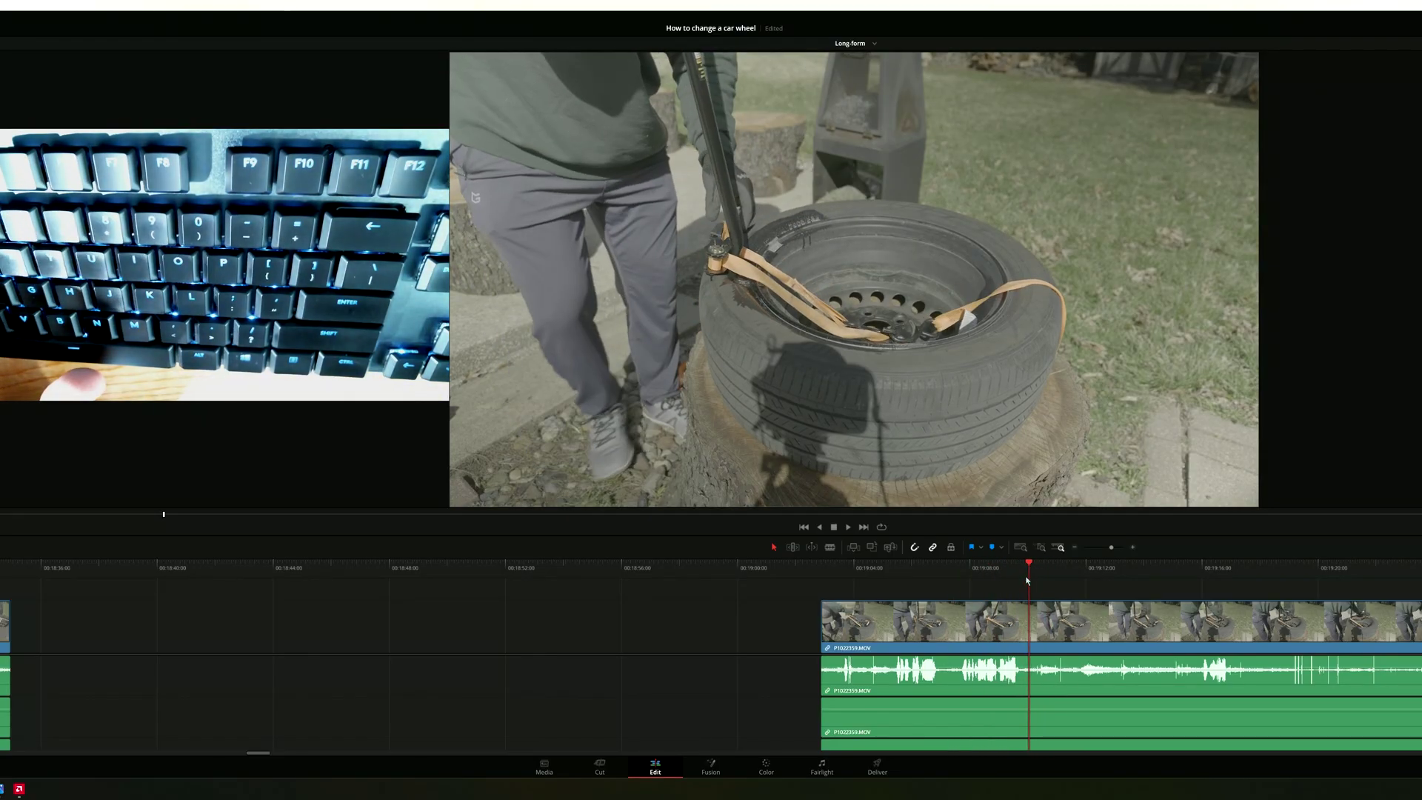
# Cut out the tire footage from about 00:19:10 to 00:19:16 and from about 00:19:20 to 00:19:29.
pyautogui.moveTo(1062, 569); pyautogui.dragTo(1421, 628)
pyautogui.hotkey('shift', '[')
pyautogui.hotkey('ctrl', 'b')
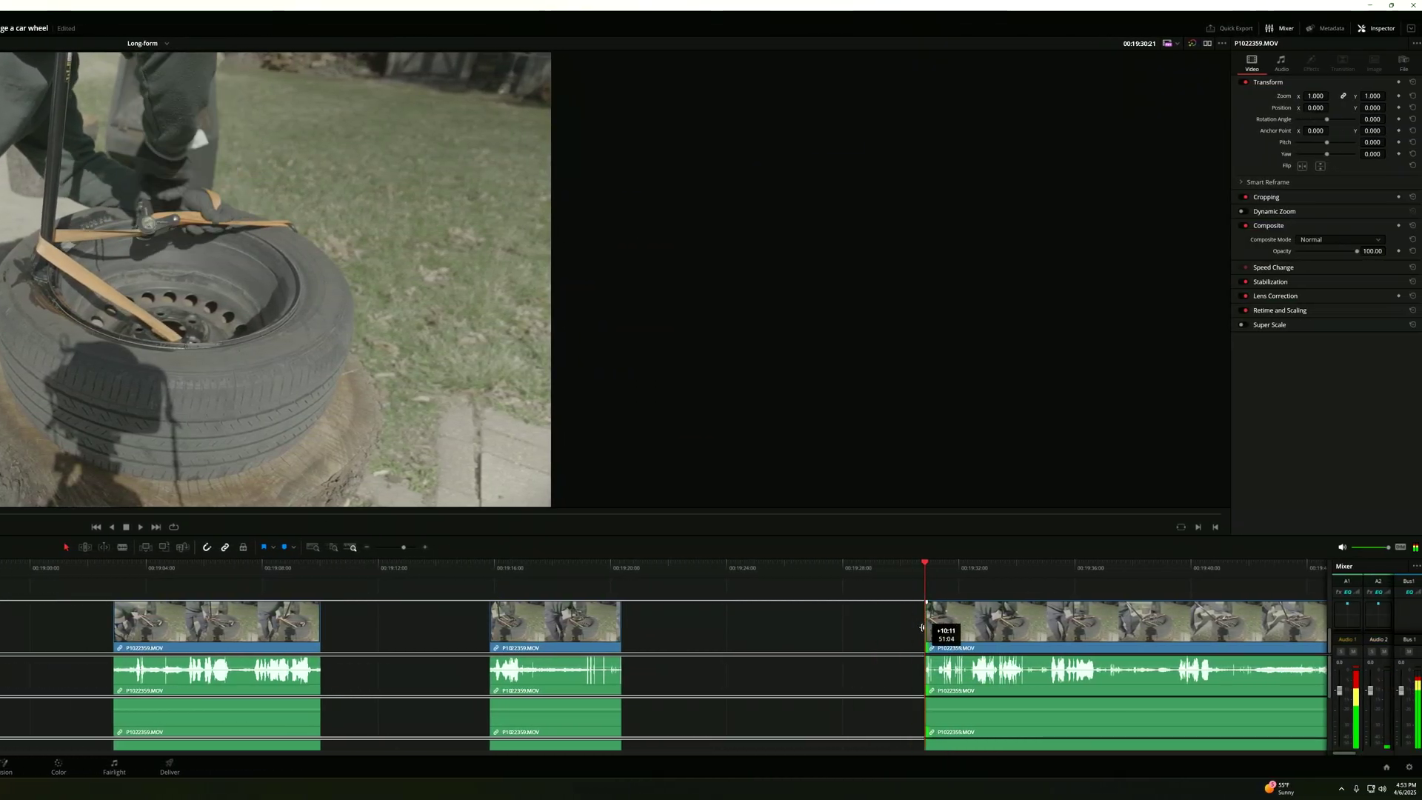
pyautogui.moveTo(922, 628); pyautogui.dragTo(881, 616)
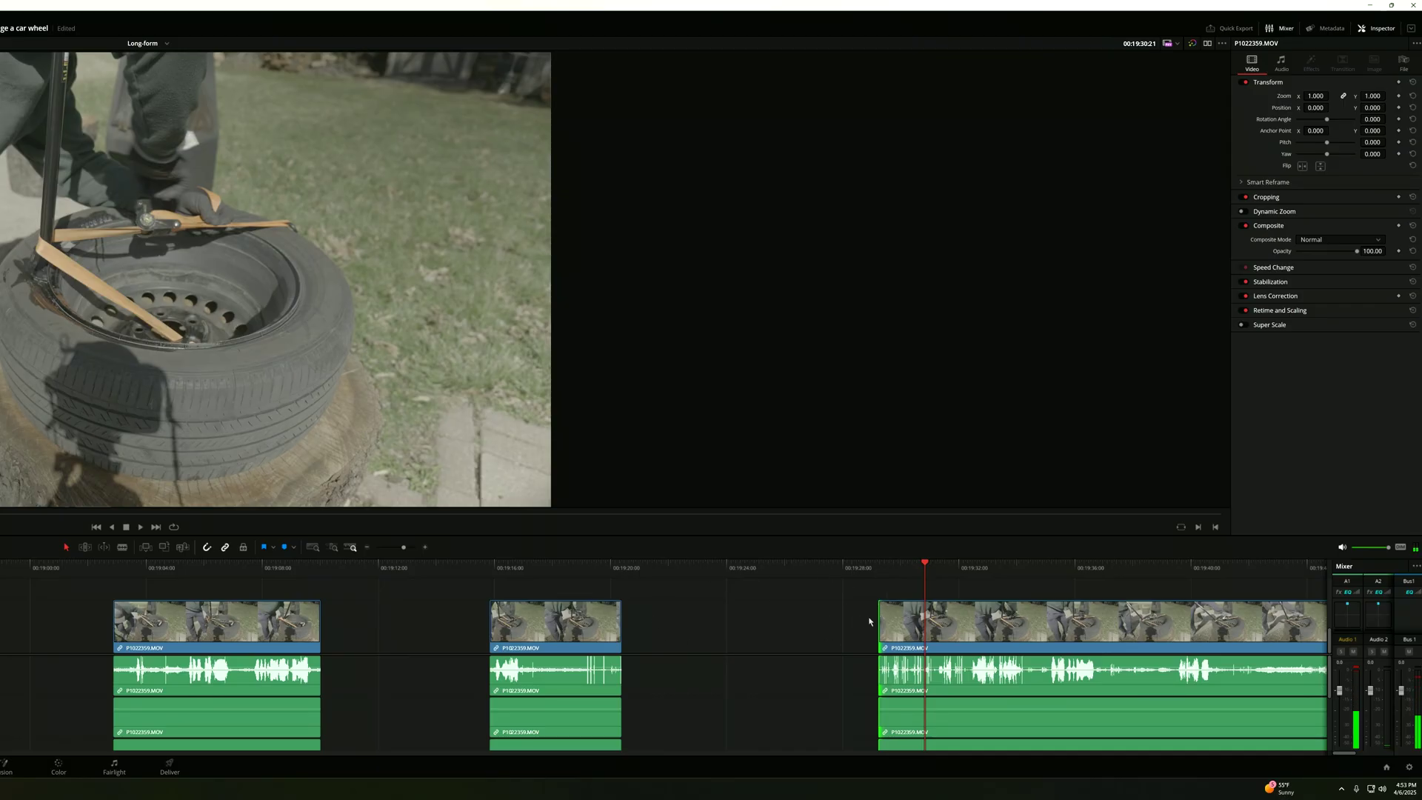
pyautogui.moveTo(925, 564); pyautogui.dragTo(897, 572)
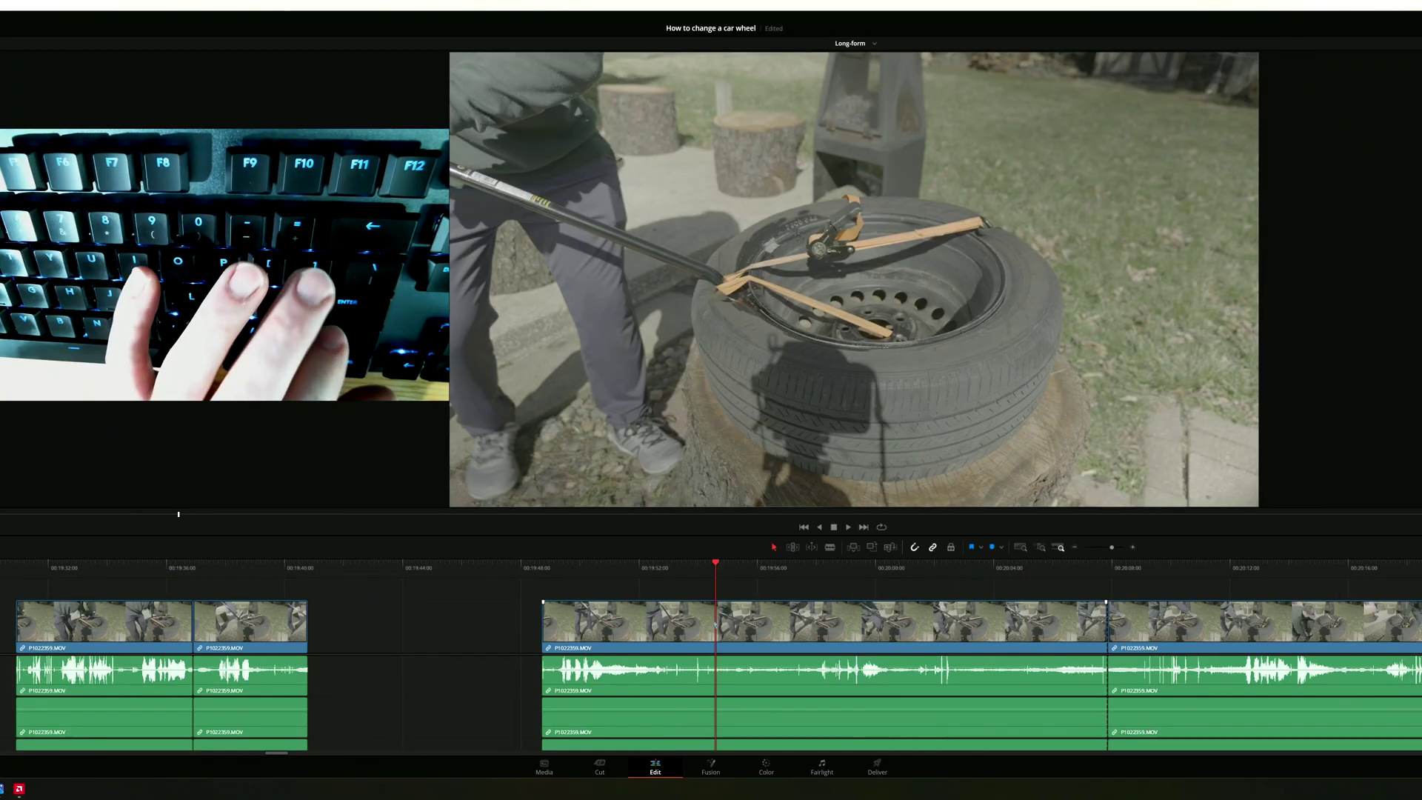
# Remove the tire footage from about 00:19:55 to 00:20:08 and save the project.
pyautogui.press('BackSpace')
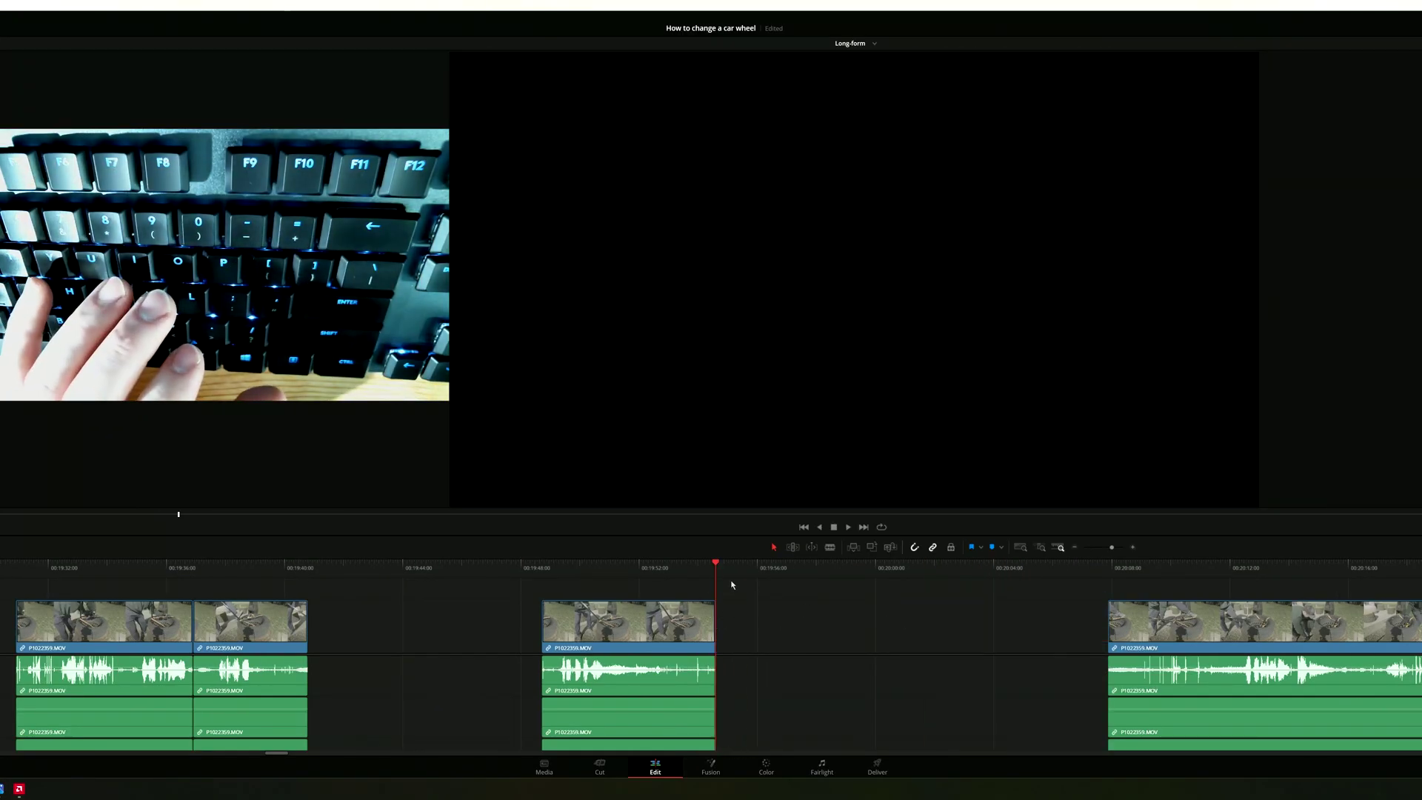
pyautogui.moveTo(717, 565); pyautogui.dragTo(521, 576)
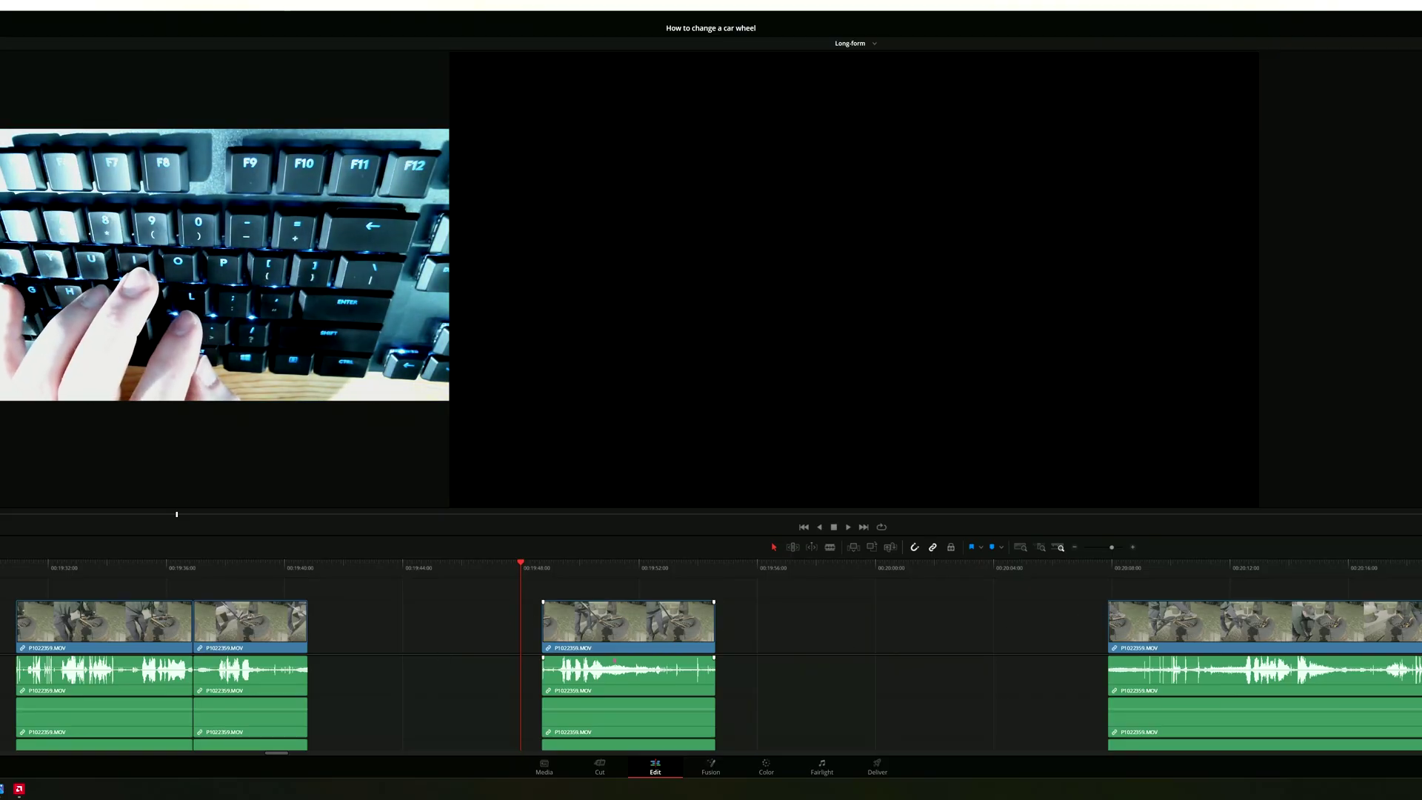
# Close the first two gaps after the long tire clip so the next two short pieces sit directly against it.
pyautogui.scroll(-5, 614, 661)
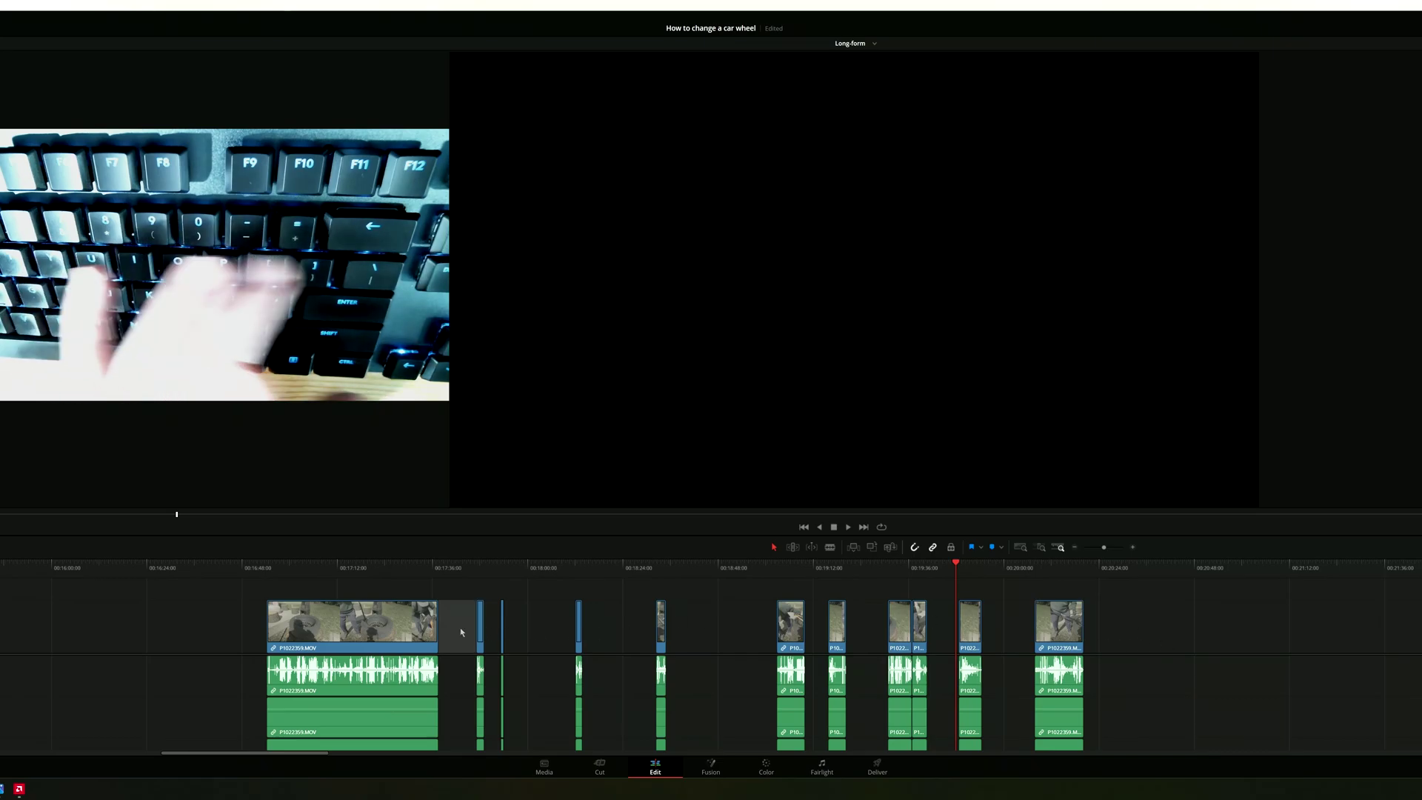
pyautogui.click(460, 631)
pyautogui.press('BackSpace')
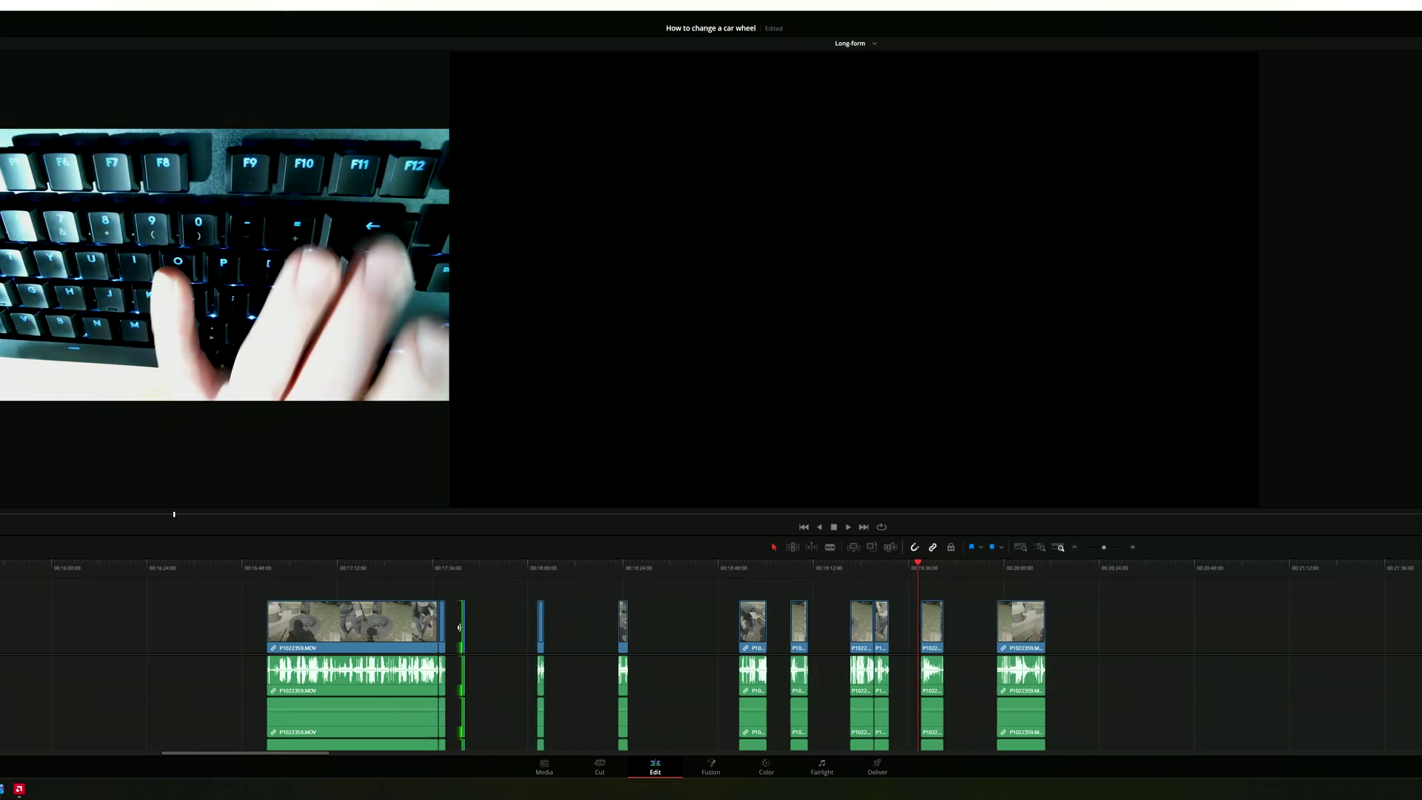
pyautogui.click(460, 631)
pyautogui.press('BackSpace')
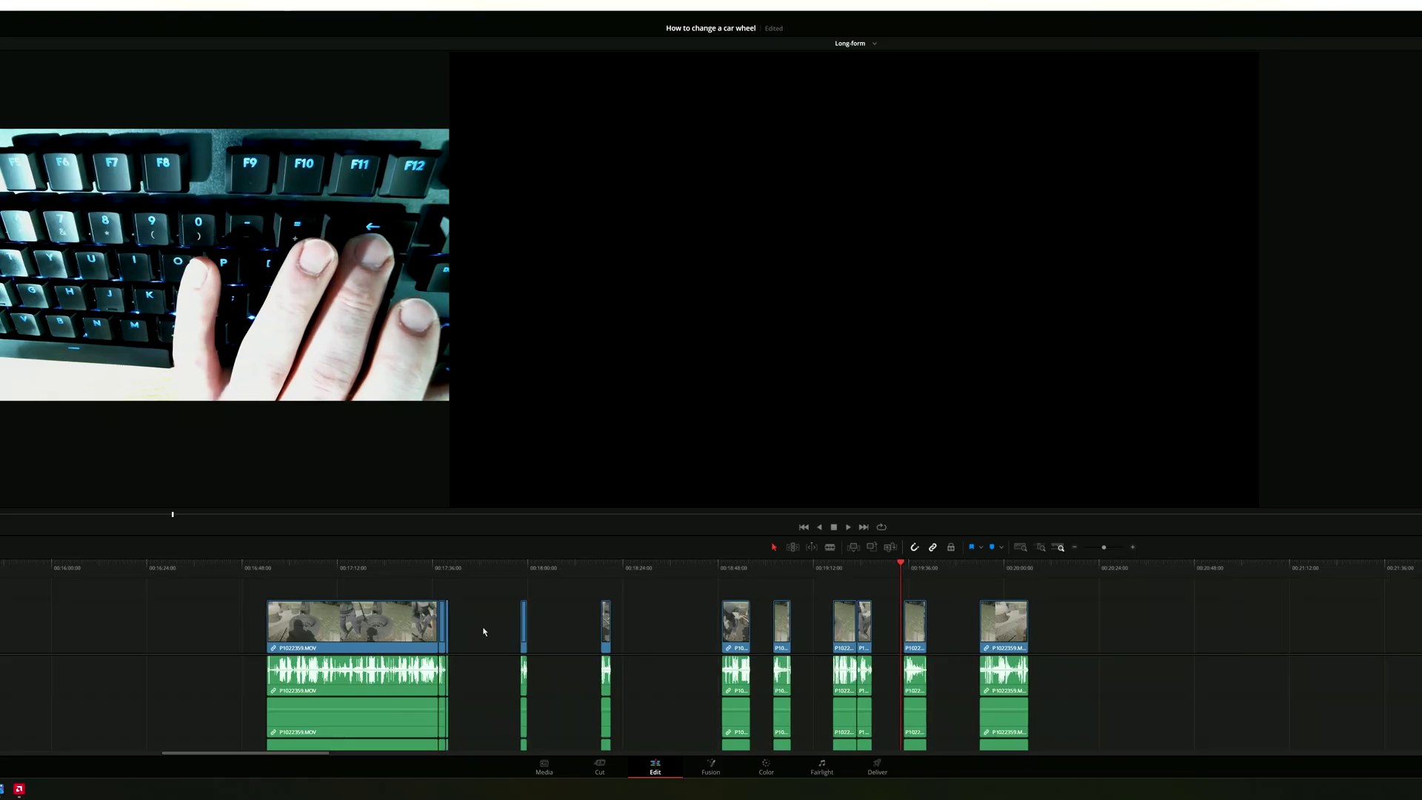
# Select the remaining empty gaps between the short tire clip pieces.
pyautogui.click(490, 652)
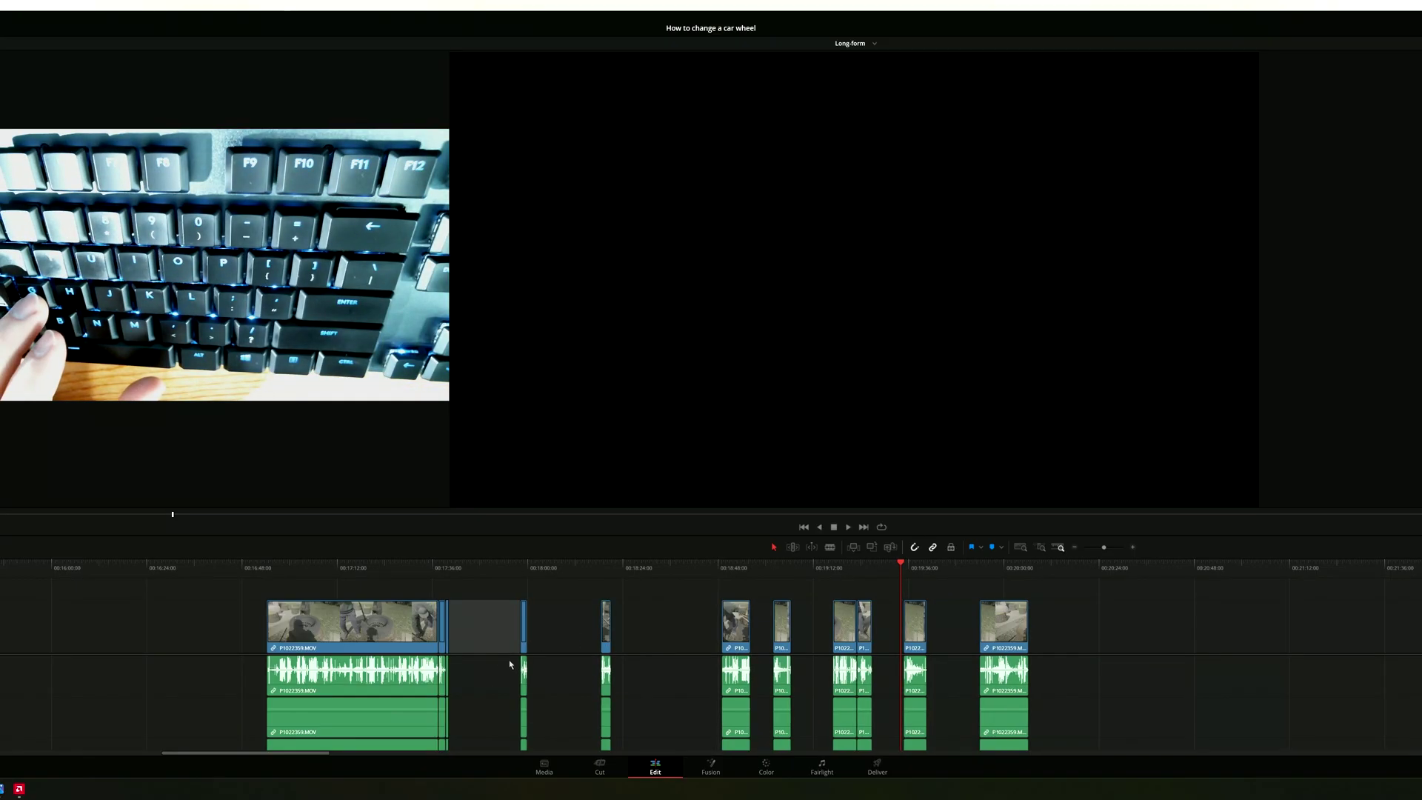
pyautogui.click(1052, 628)
pyautogui.click(953, 631)
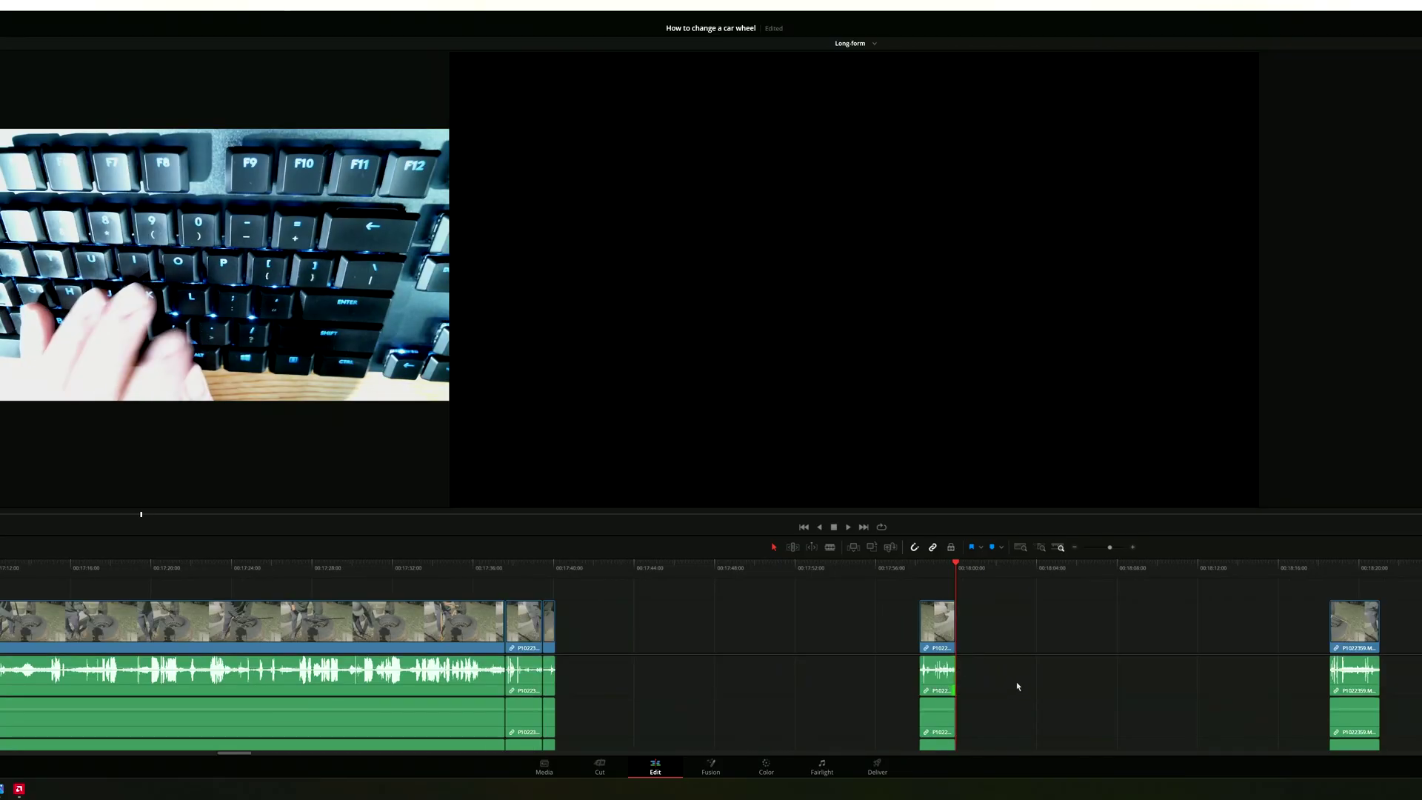
pyautogui.click(1009, 683)
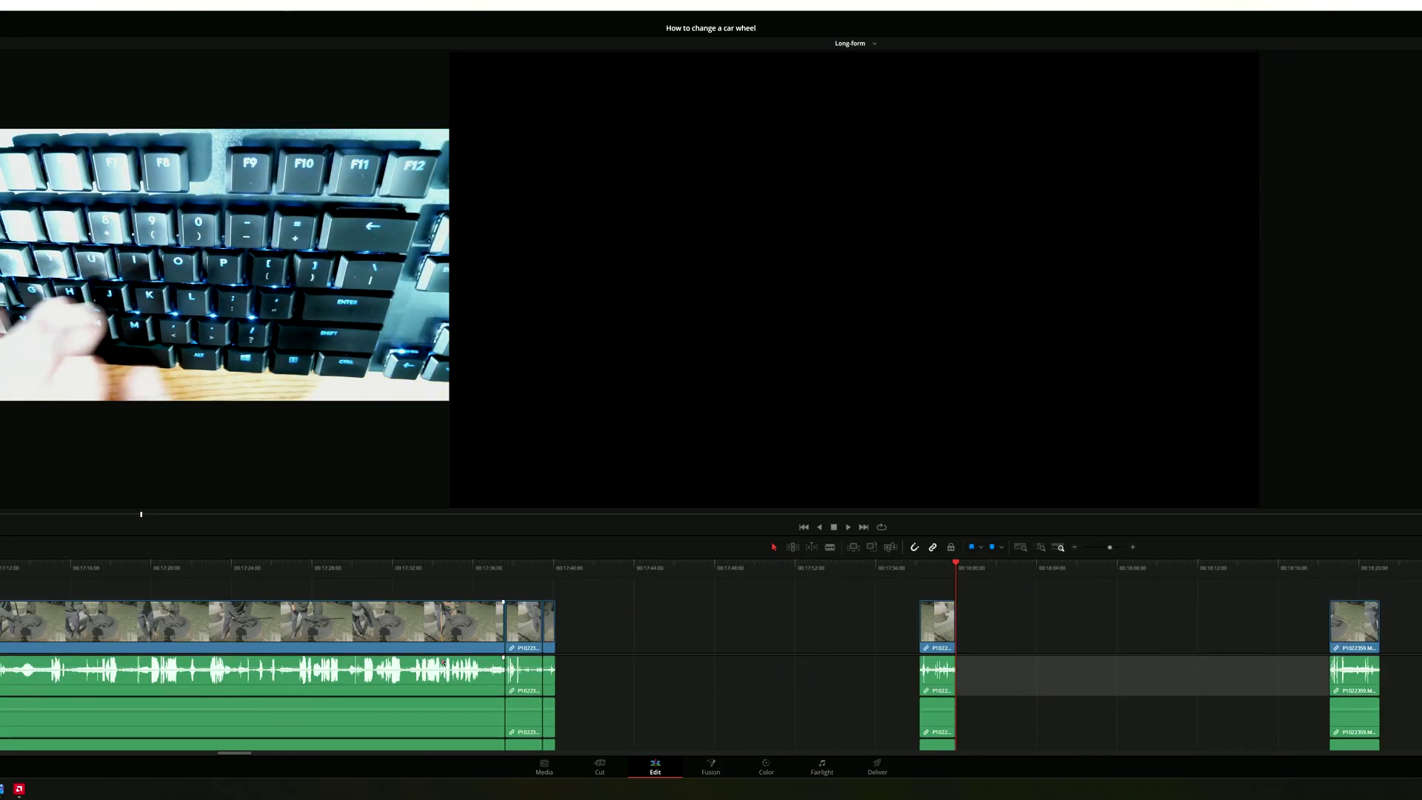
# Select all the tire clip pieces, from the long one through the last short one, and assign them a clip color.
pyautogui.scroll(-5, 443, 663)
pyautogui.moveTo(686, 676); pyautogui.dragTo(1395, 617)
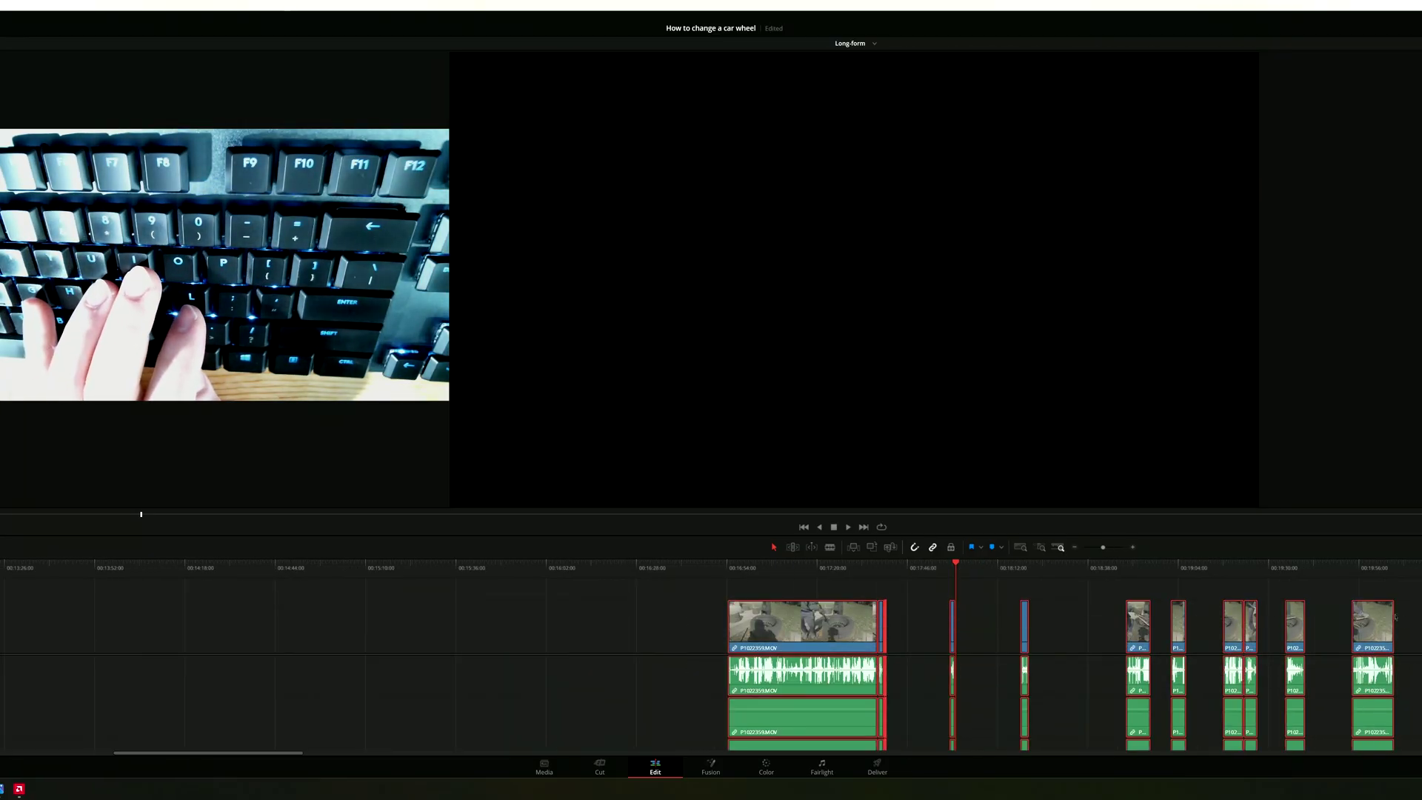
pyautogui.rightClick(1395, 617)
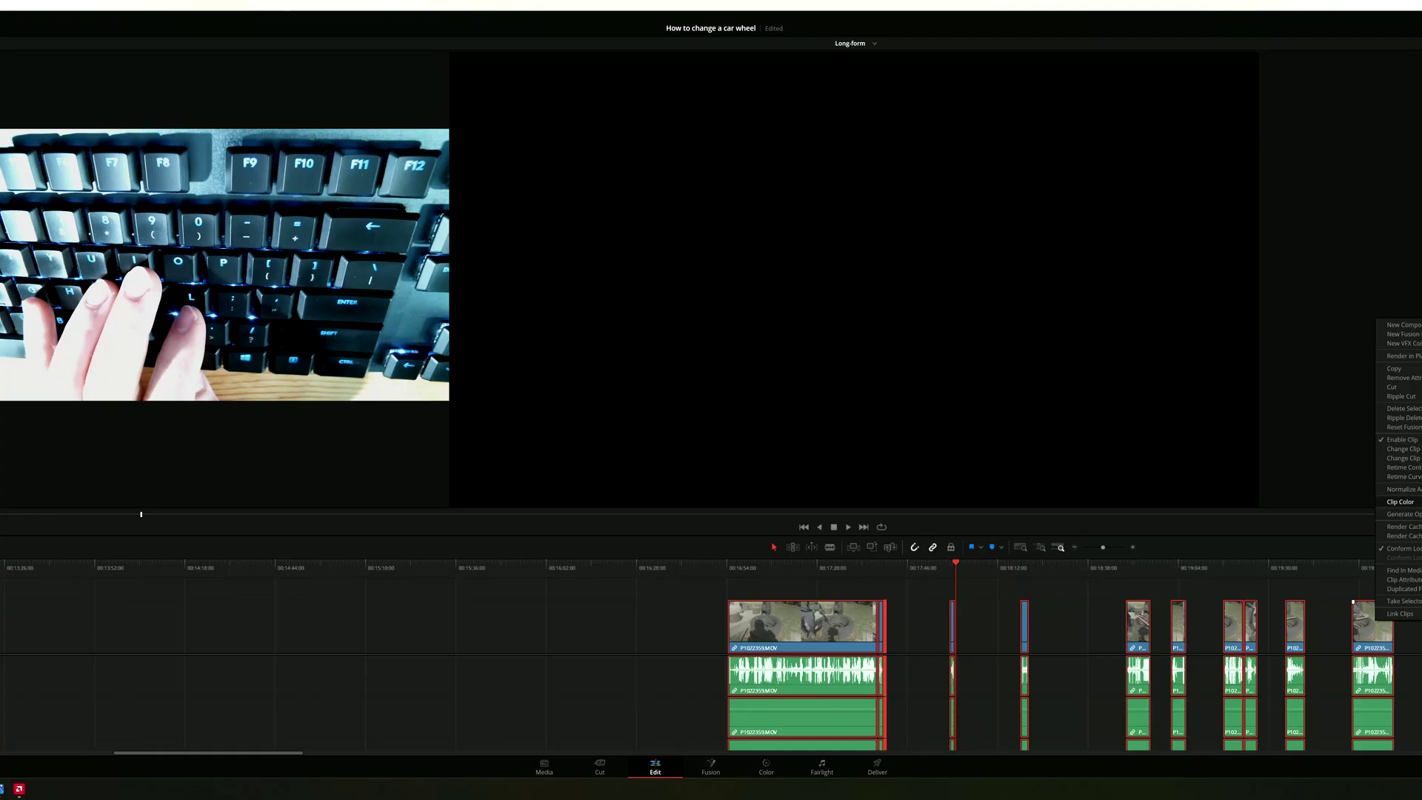
pyautogui.click(1333, 503)
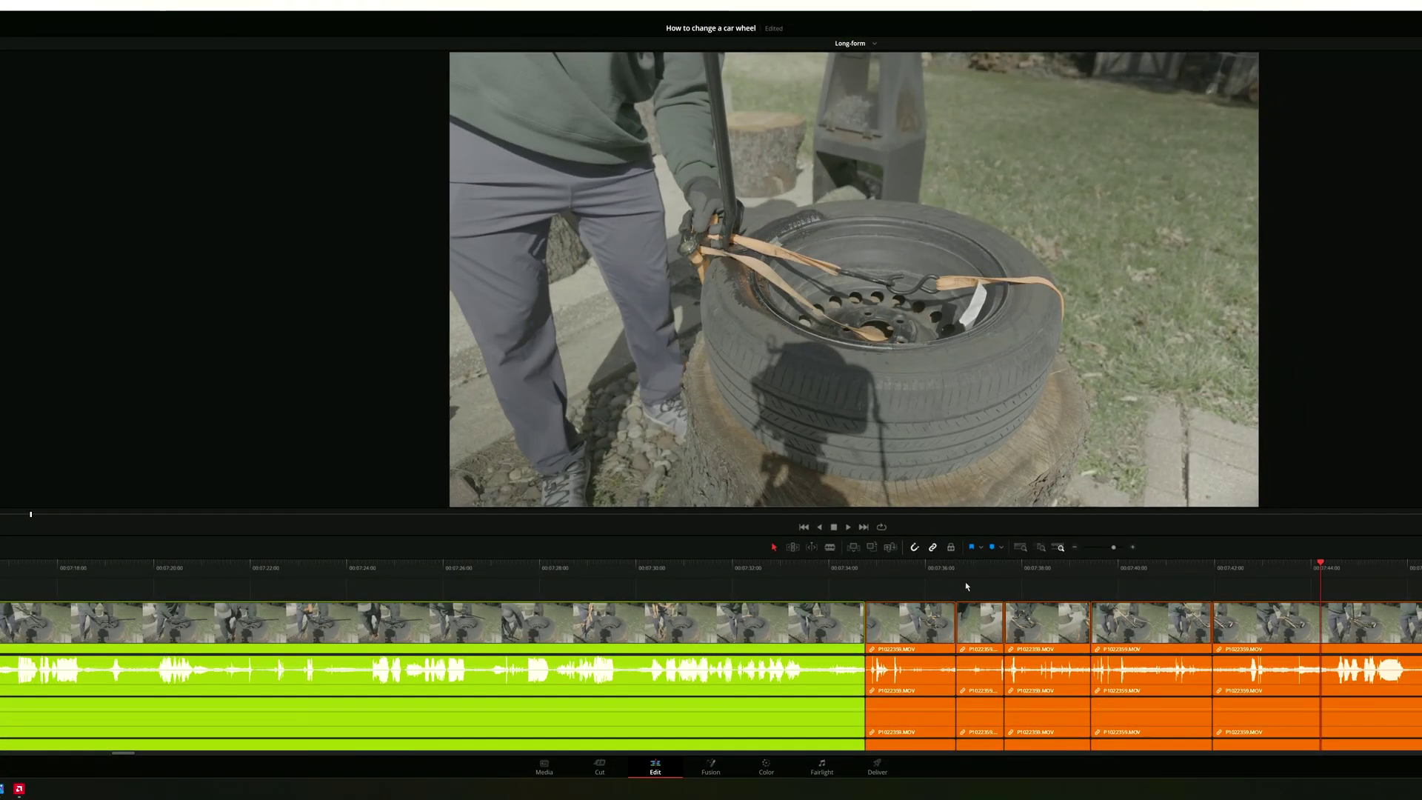
pyautogui.scroll(-8, 966, 586)
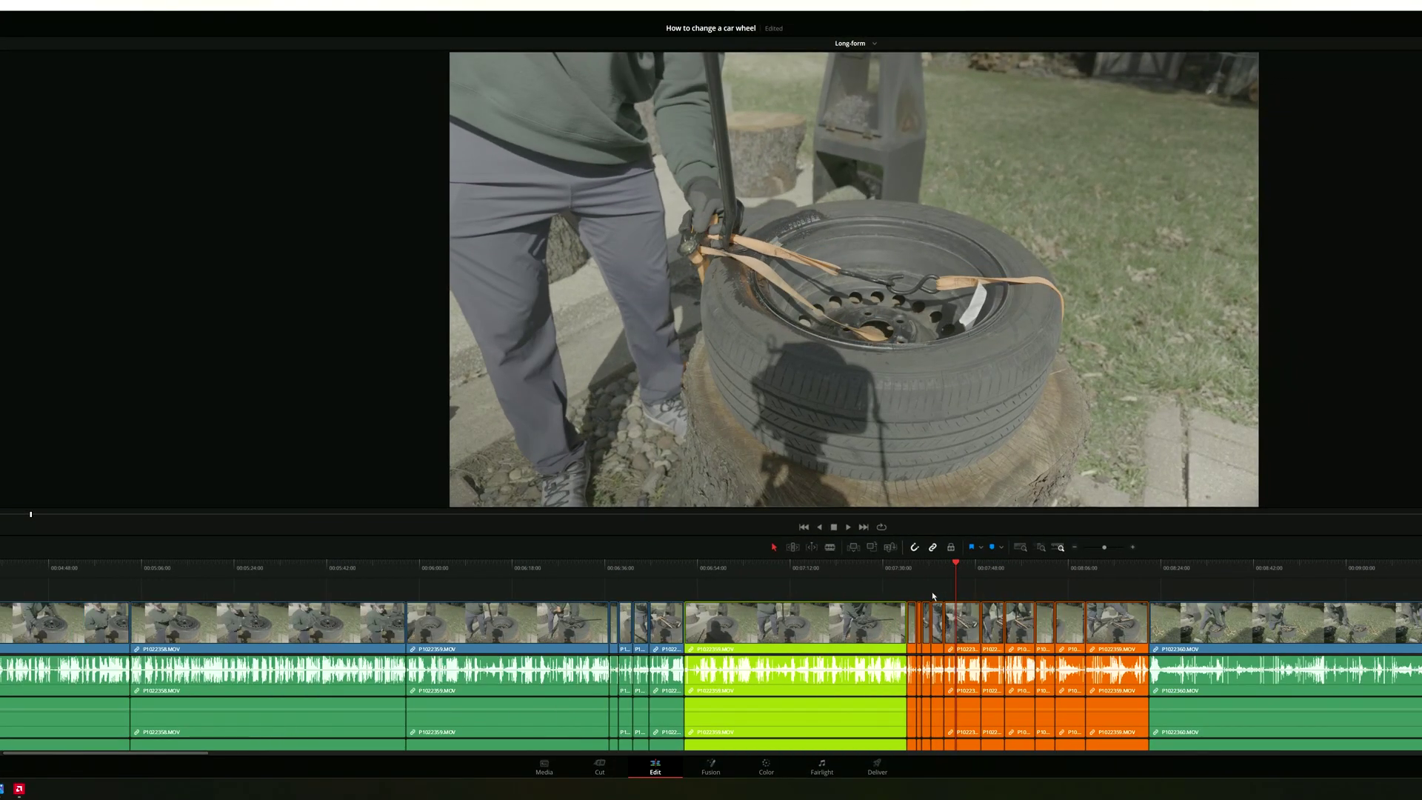
pyautogui.scroll(-2, 932, 596)
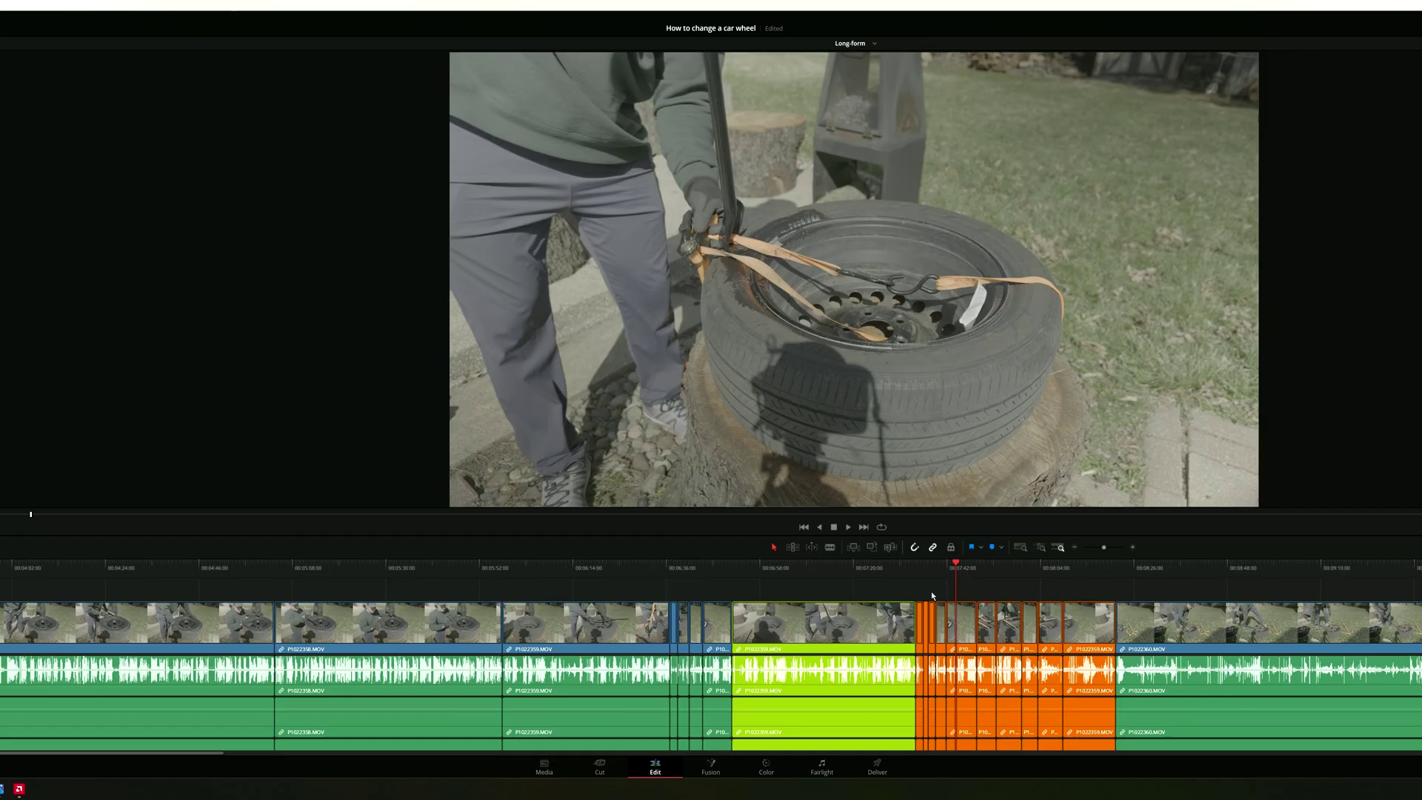